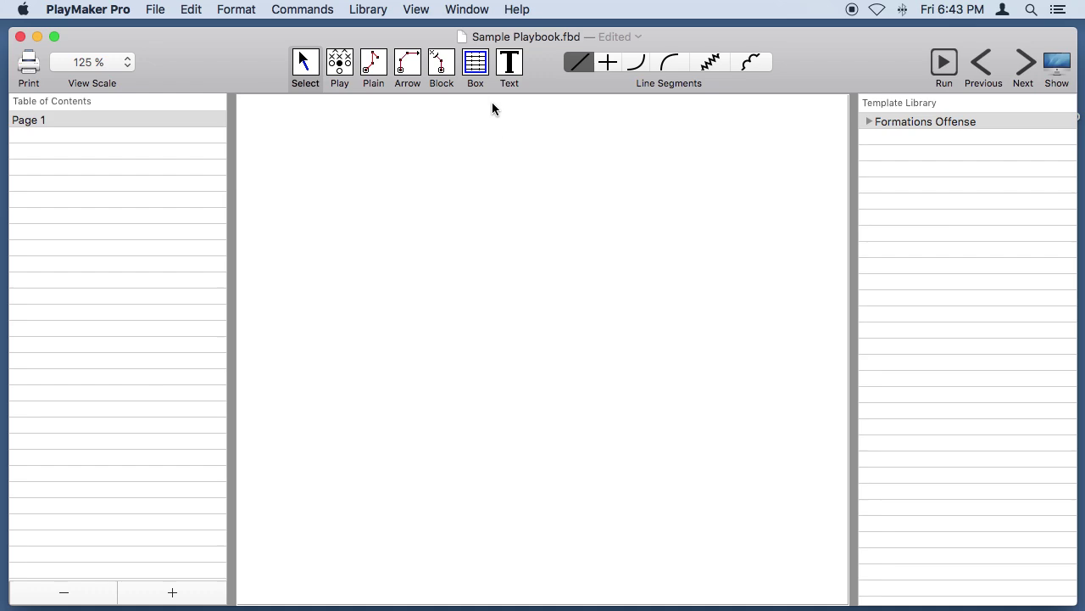
Step: Frame the page as a field box with yard lines every 30 yards
click(289, 11)
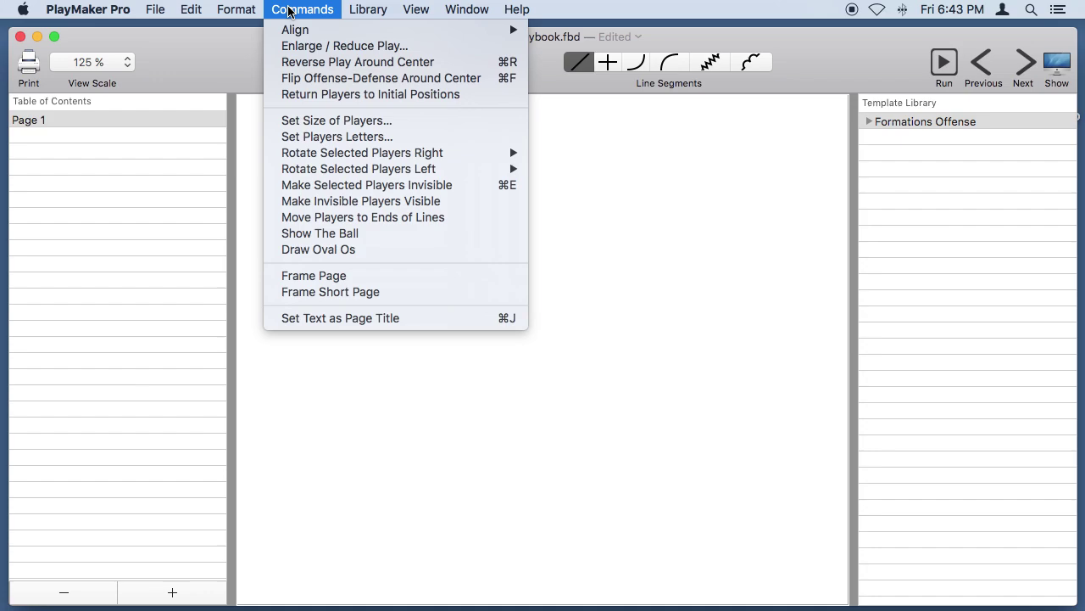
click(332, 277)
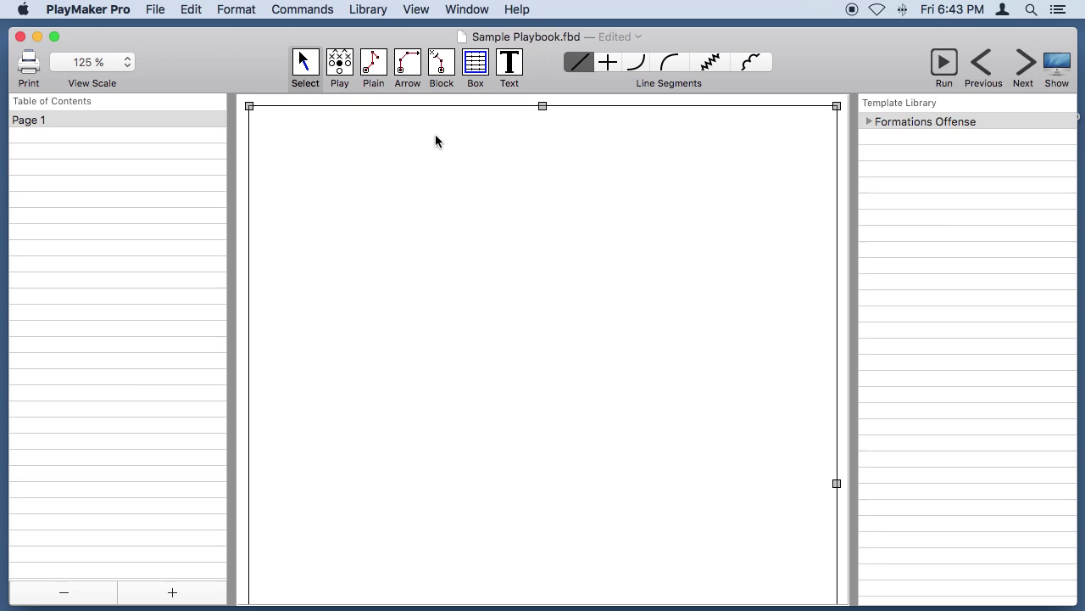
click(235, 10)
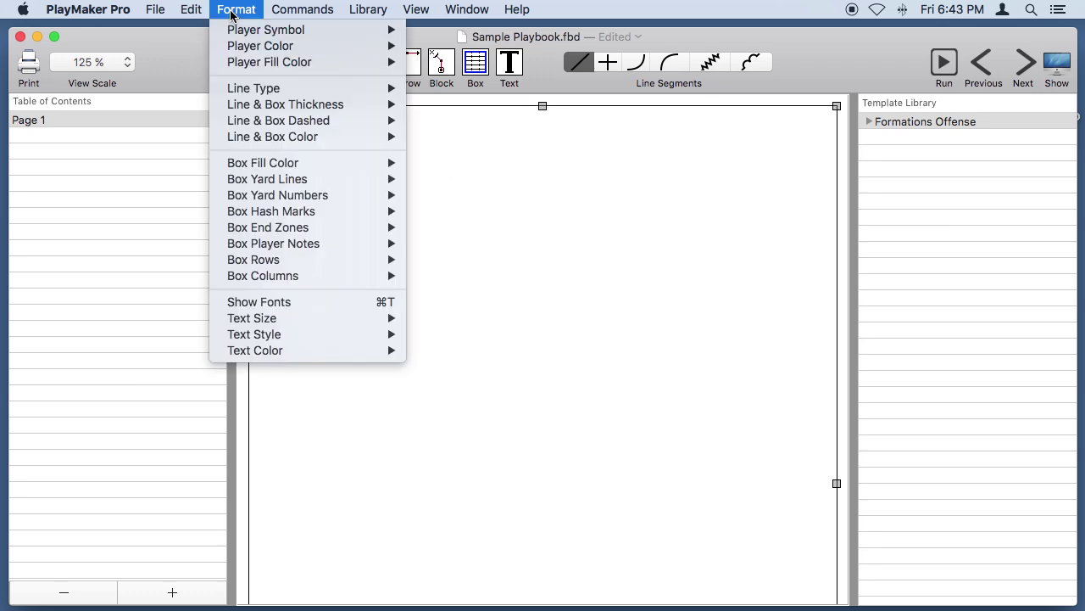
mouse_move(250, 178)
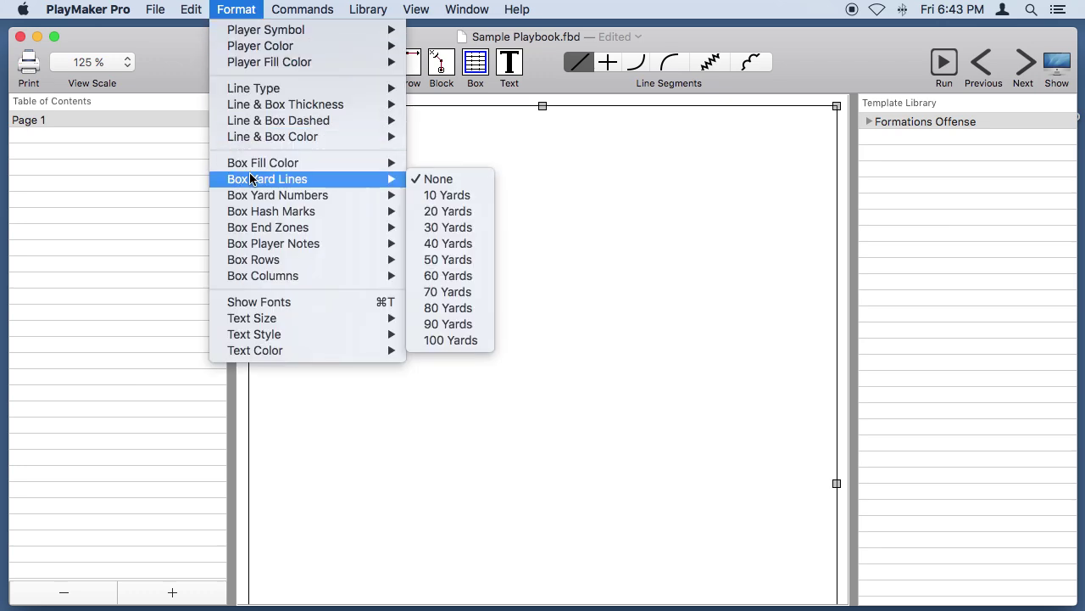
click(448, 228)
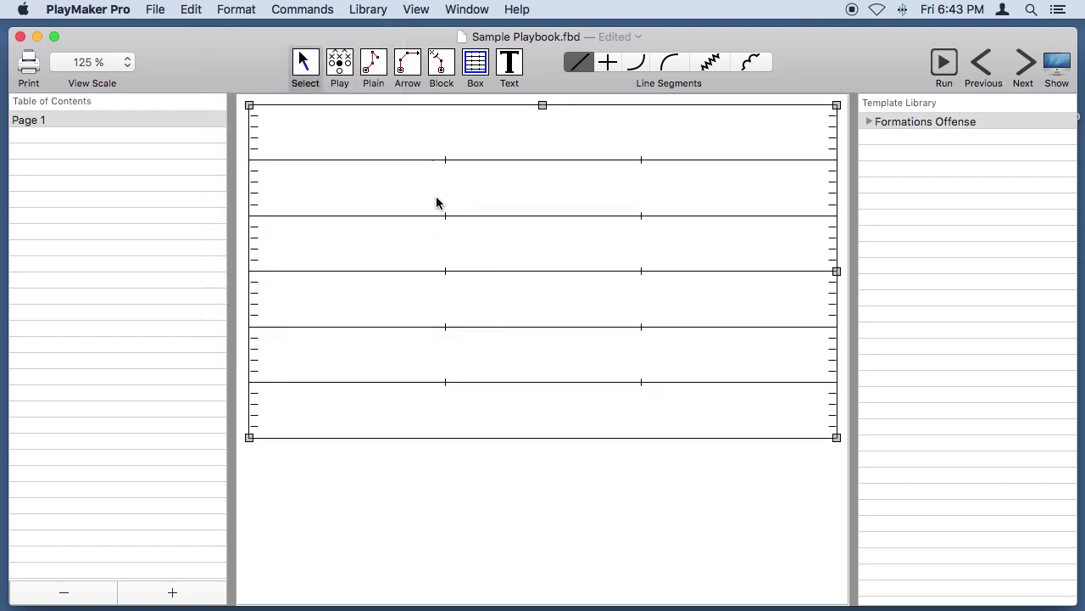
Step: Number the yard lines starting at +10 and add a top end zone
click(235, 9)
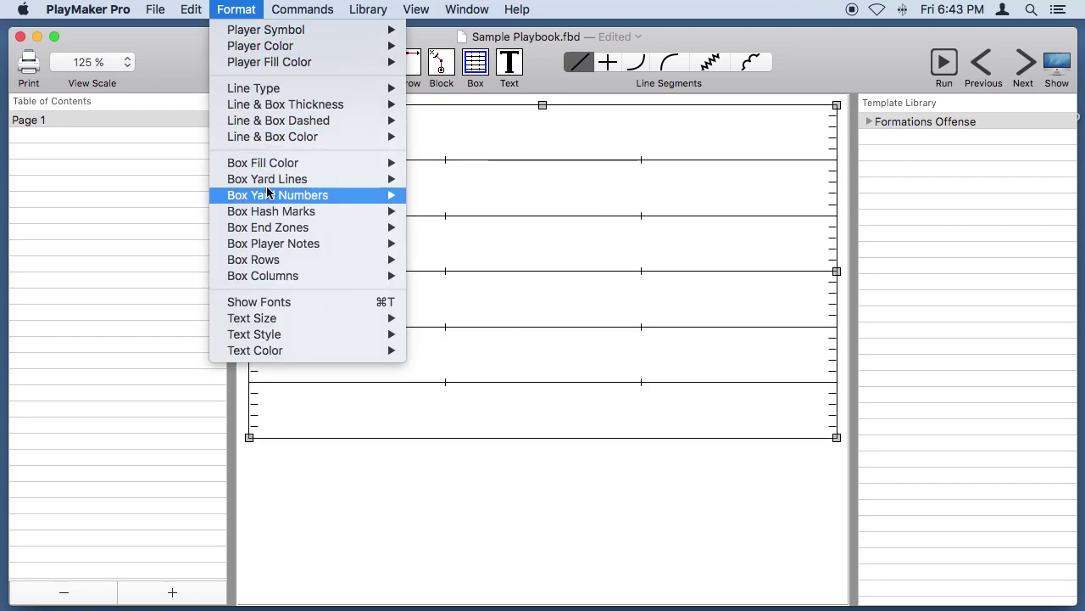
mouse_move(267, 193)
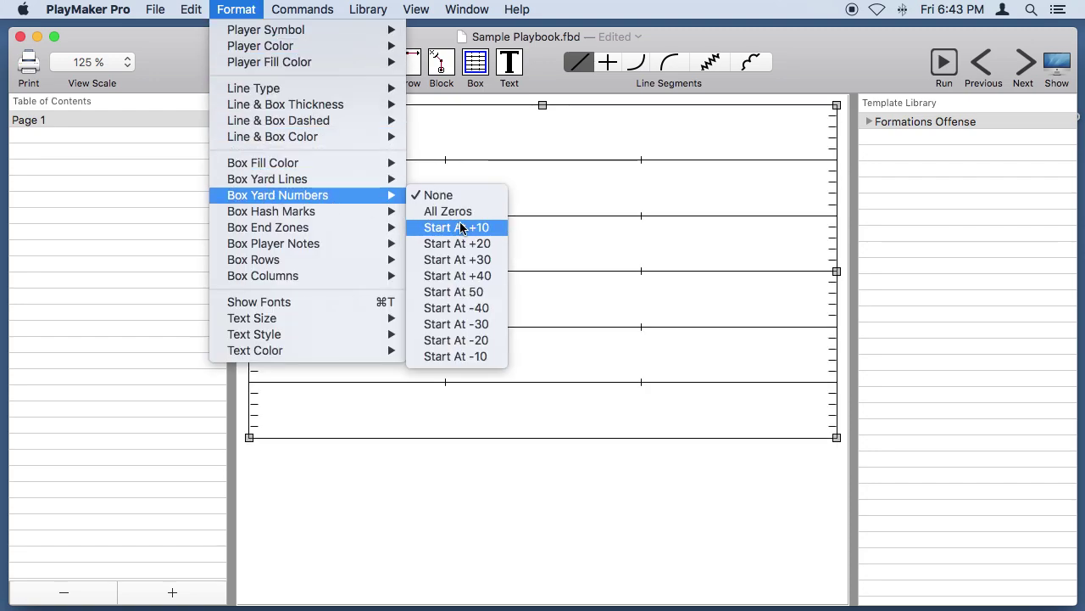
click(460, 227)
click(232, 11)
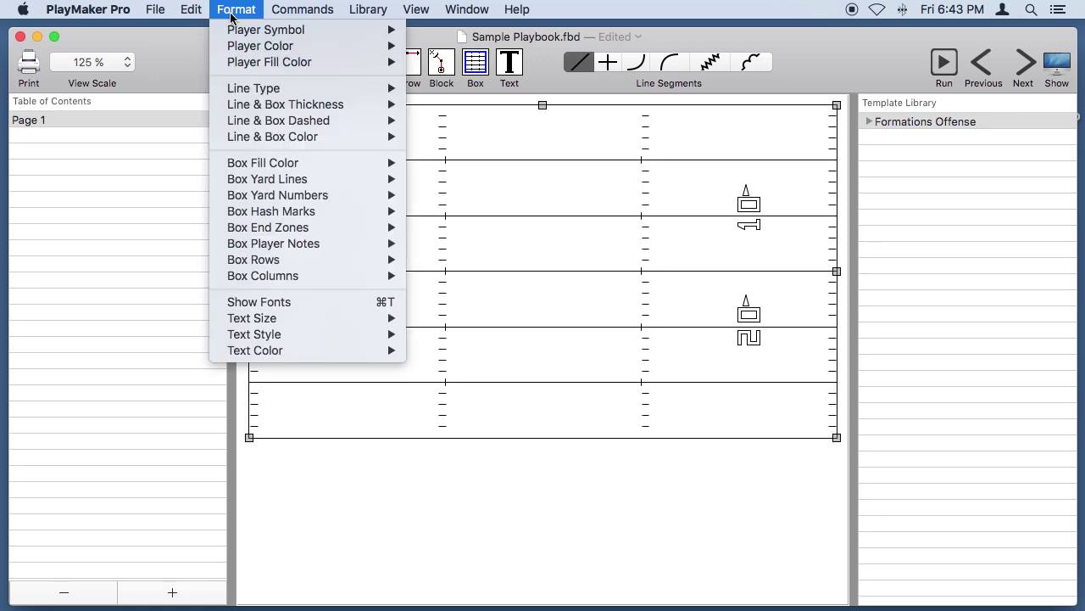
mouse_move(323, 229)
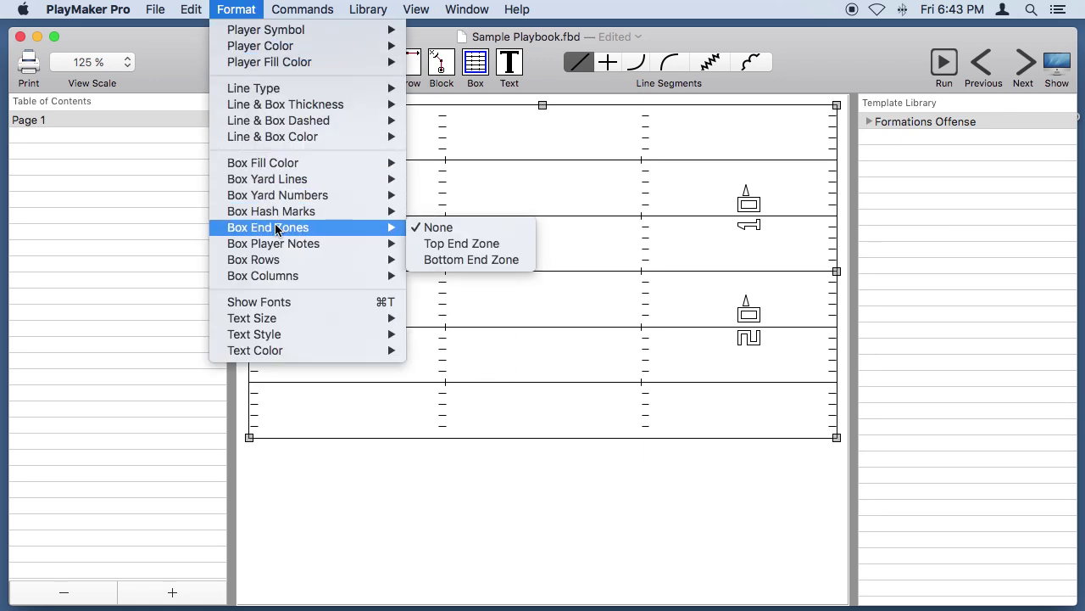
click(433, 243)
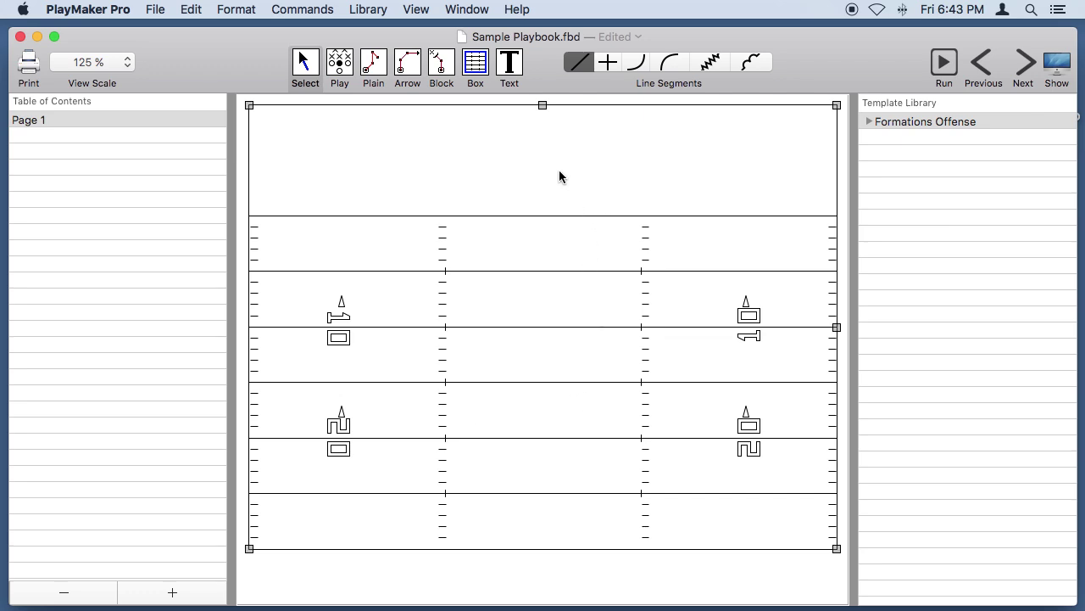
Step: Place an offense facing a defense (FS, SS, C, B, T, N) at the field centre
click(340, 66)
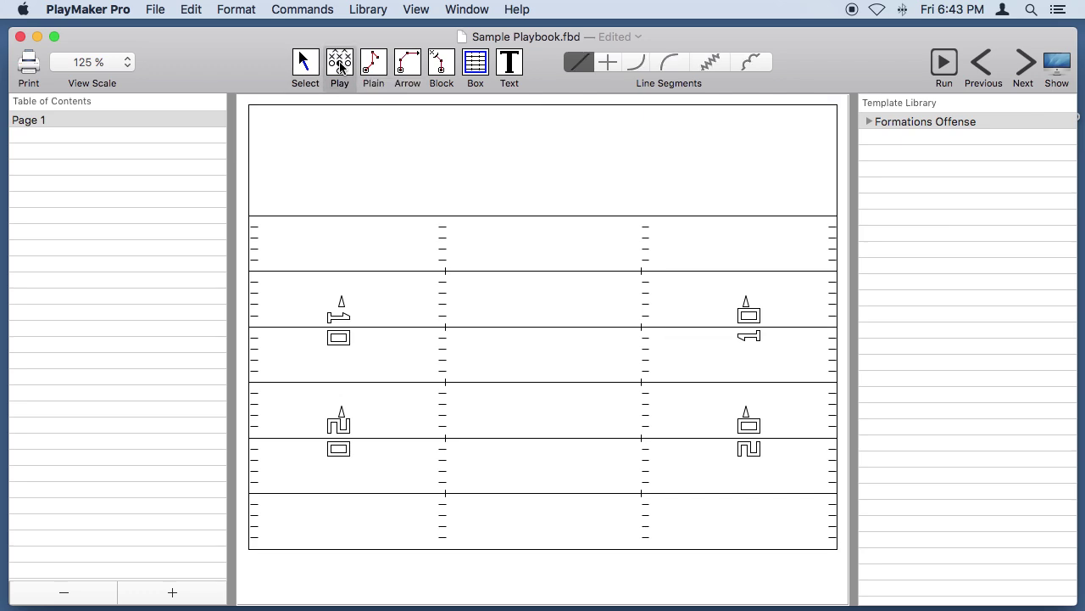
click(540, 444)
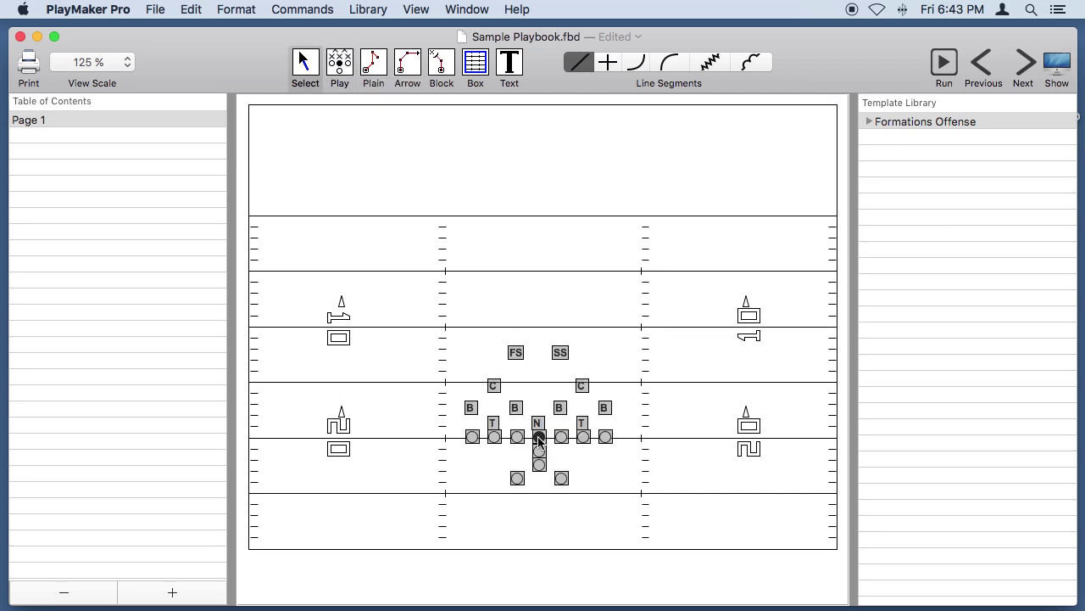
click(675, 405)
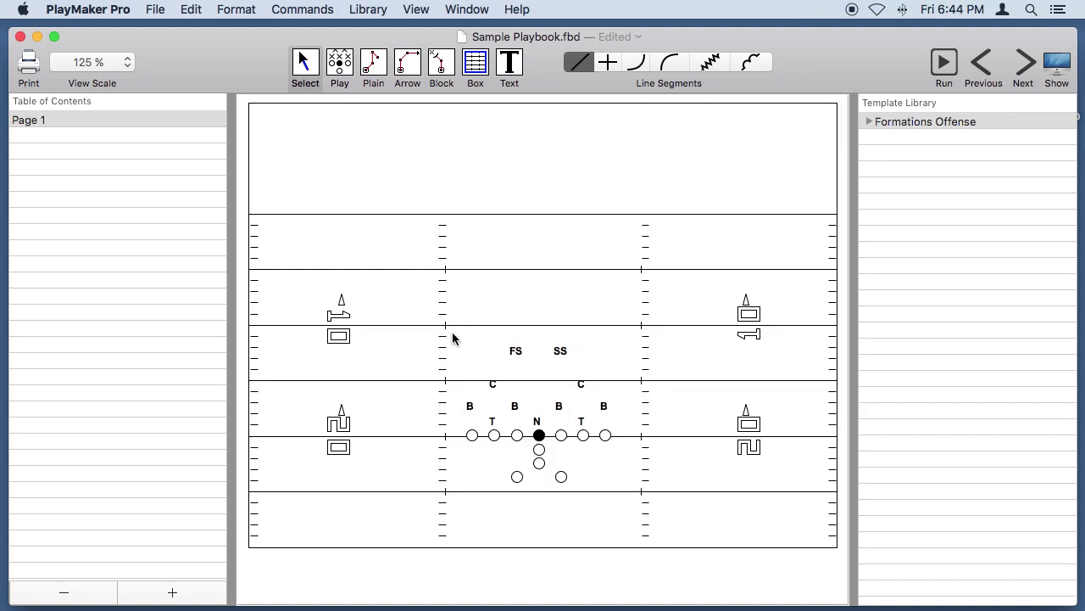
Step: Select all the defensive players and show them as boxed letters
drag(454, 337, 635, 436)
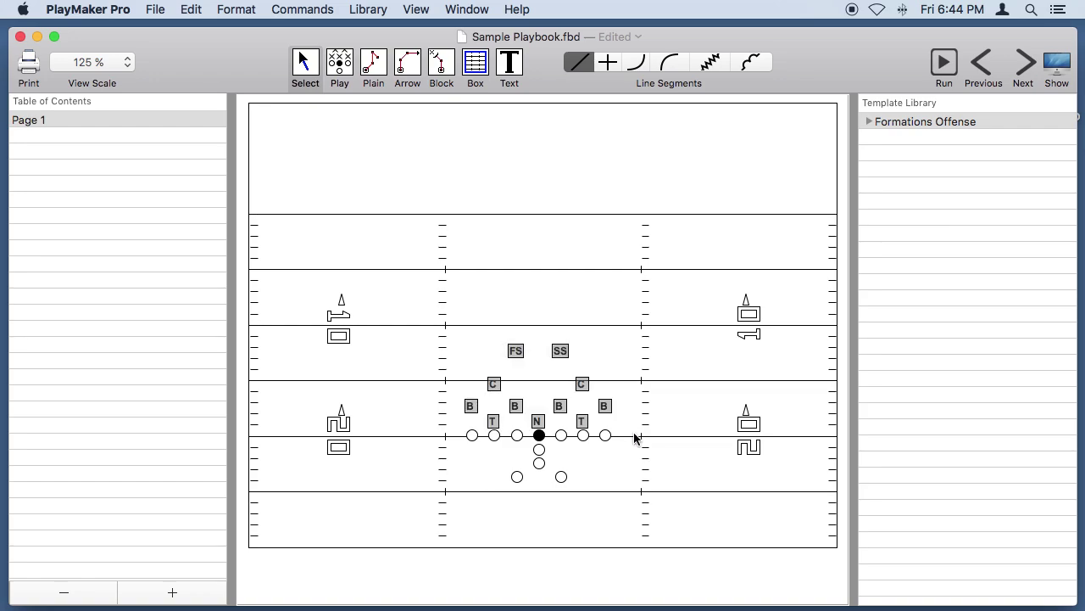
click(229, 11)
mouse_move(242, 32)
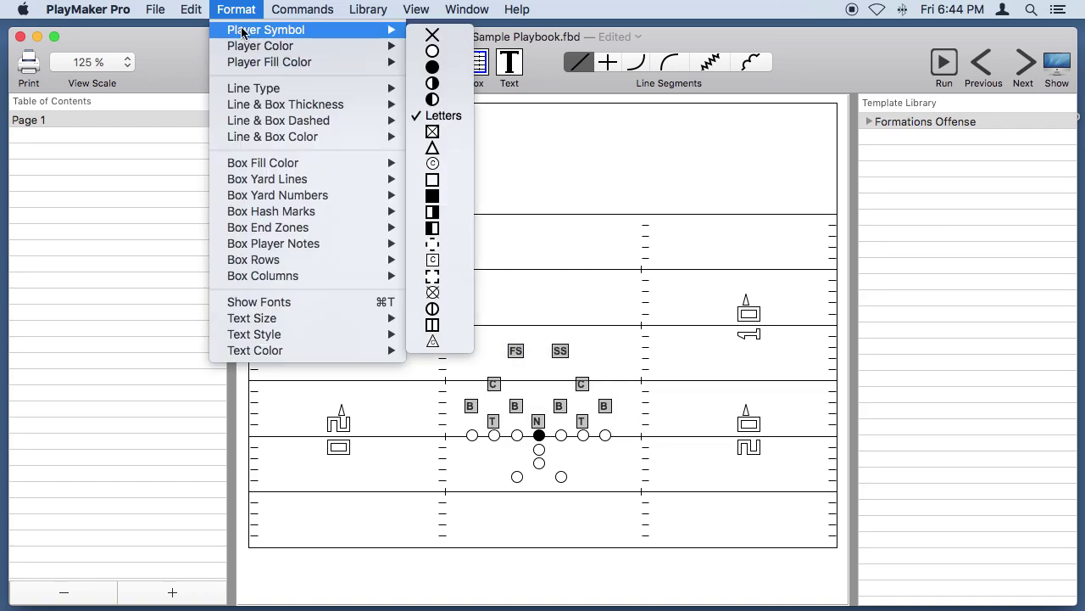
click(435, 262)
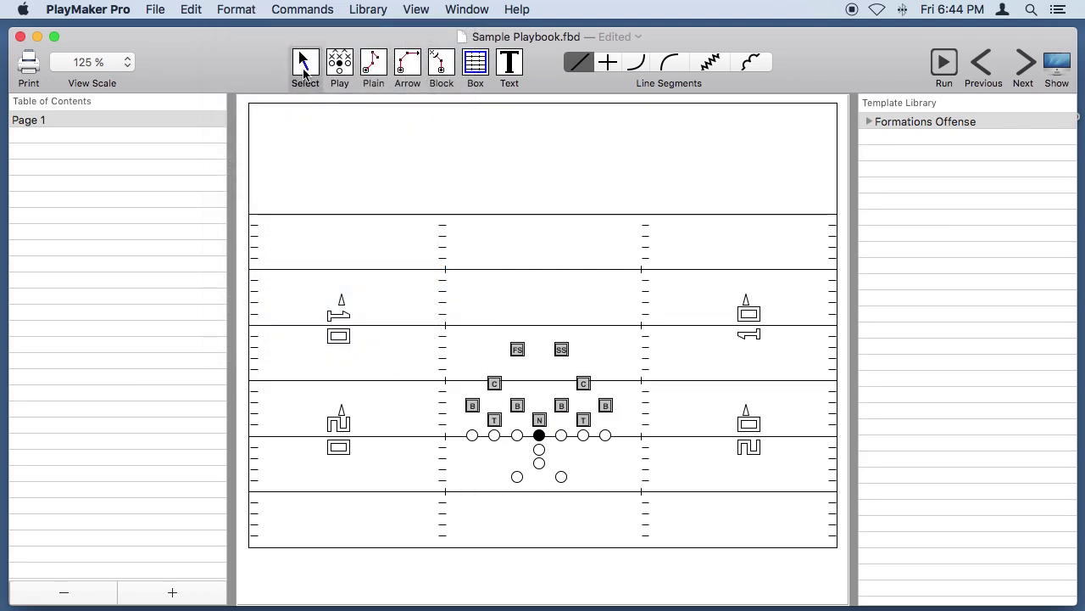
Step: Fill the defenders' boxes with gray, then select the offensive players
click(238, 9)
mouse_move(385, 64)
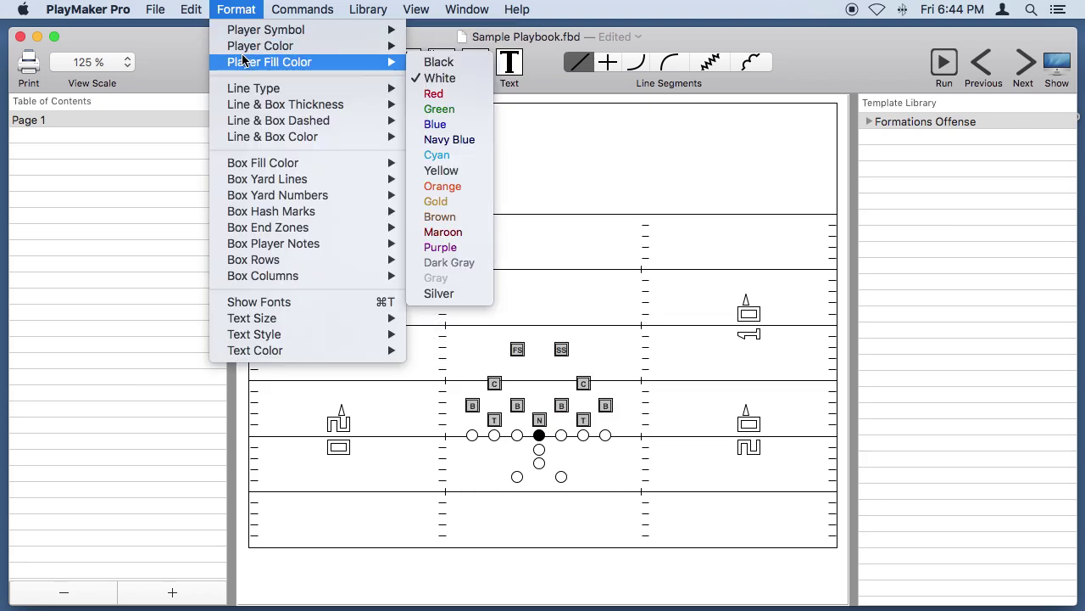
click(437, 277)
click(445, 331)
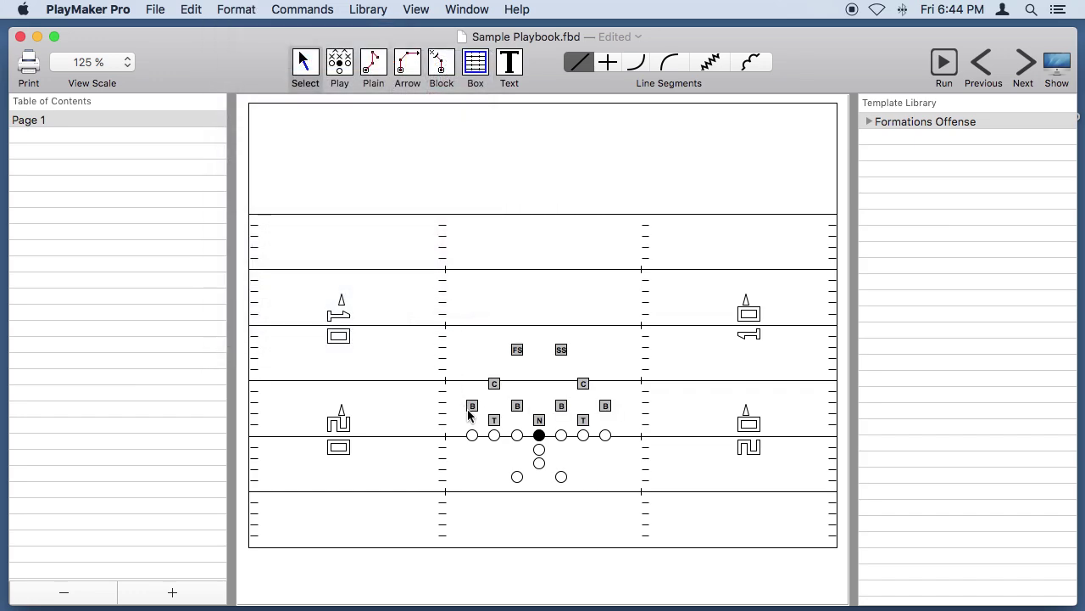
drag(457, 428, 645, 500)
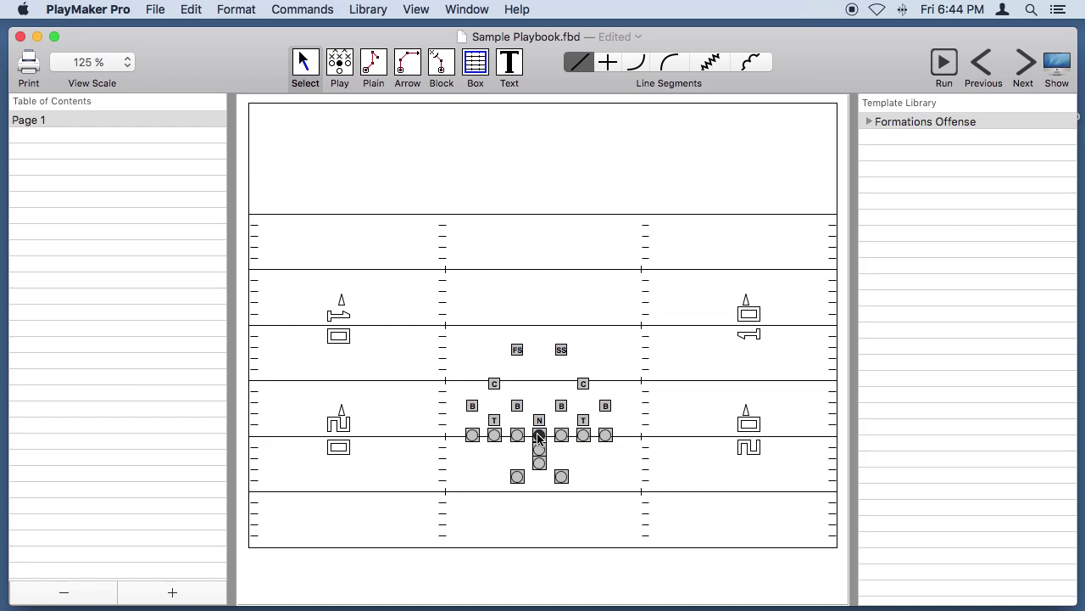
Step: Drop the centre from the selection and make the offense yellow-filled circled letters
click(540, 436)
click(234, 10)
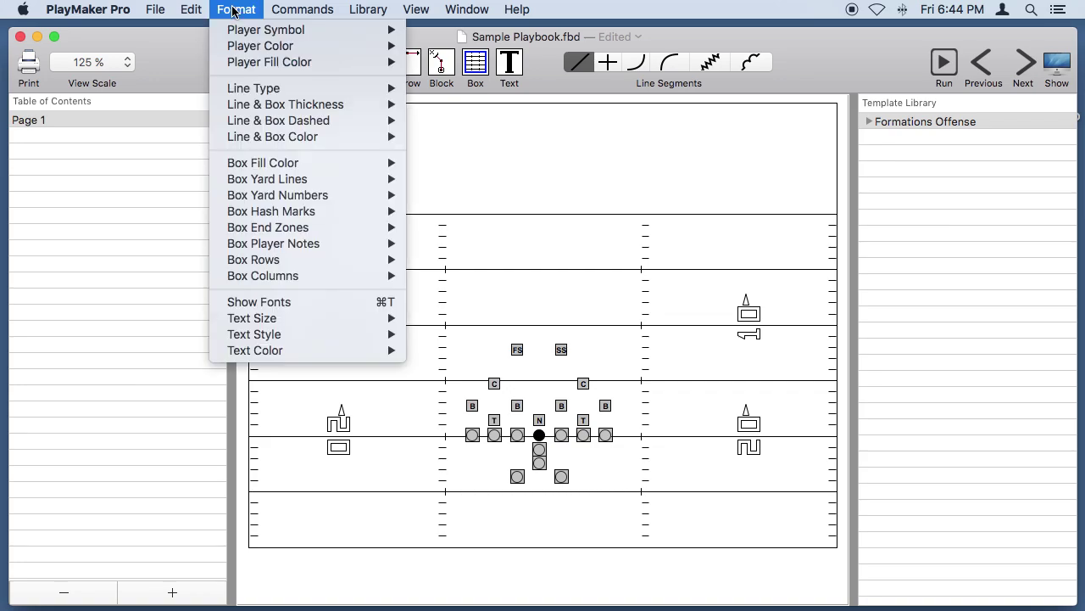
mouse_move(238, 28)
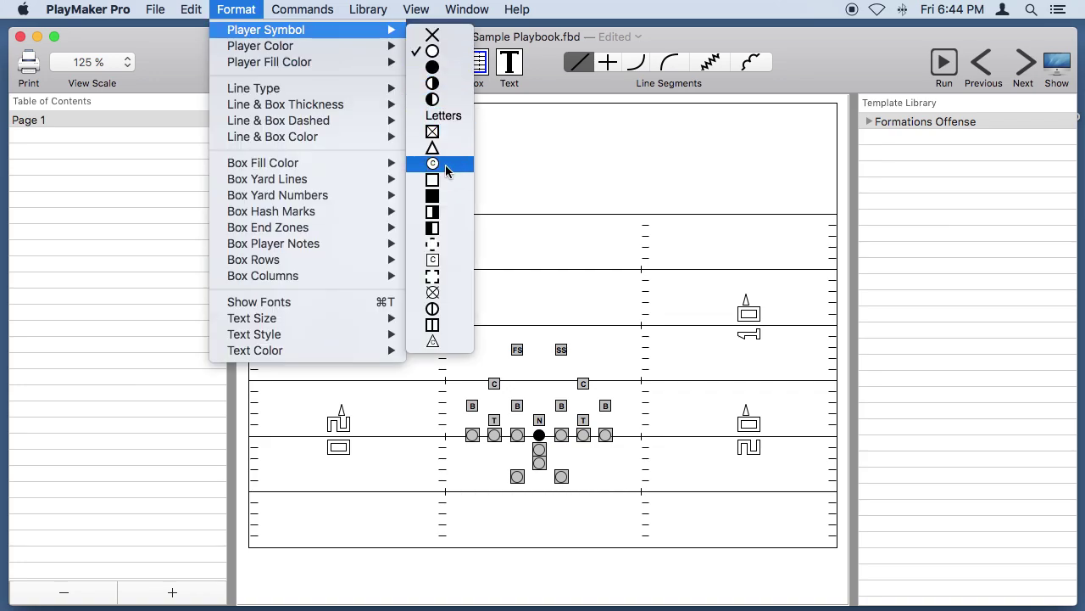
click(445, 164)
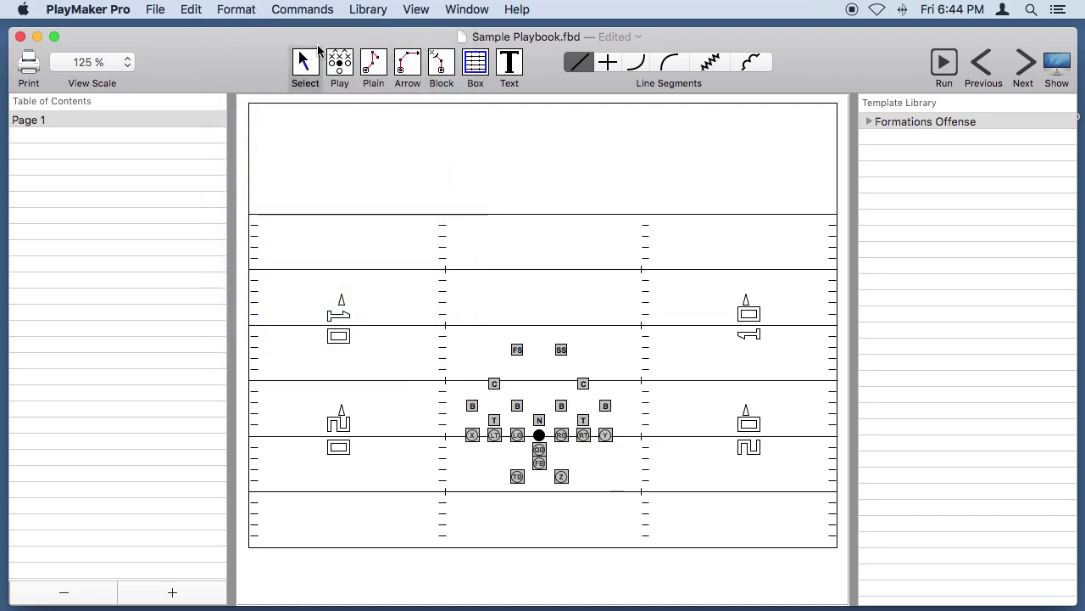
click(241, 15)
mouse_move(258, 63)
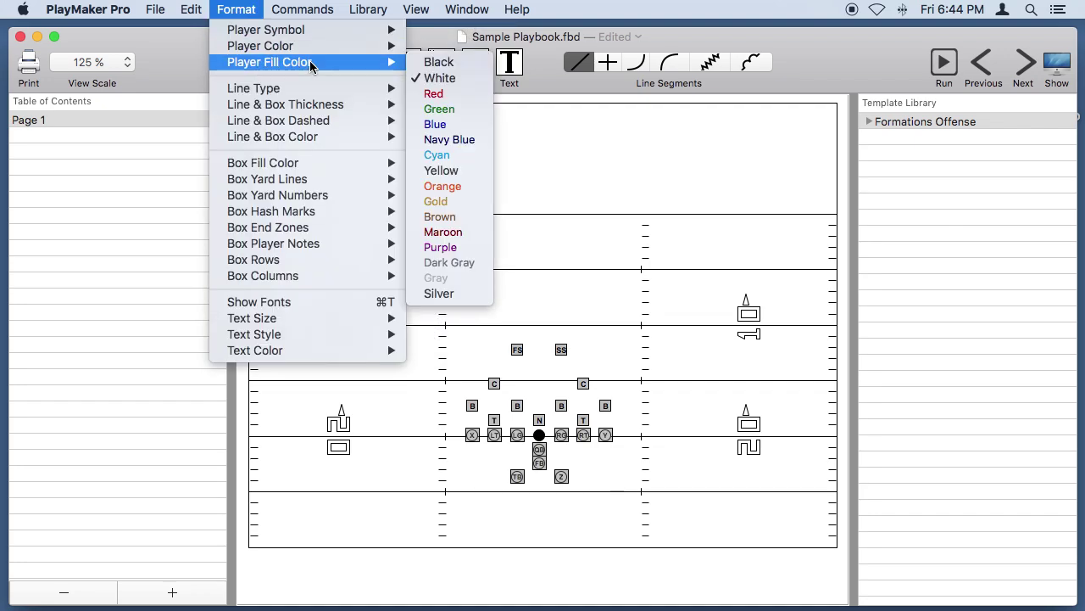
click(443, 171)
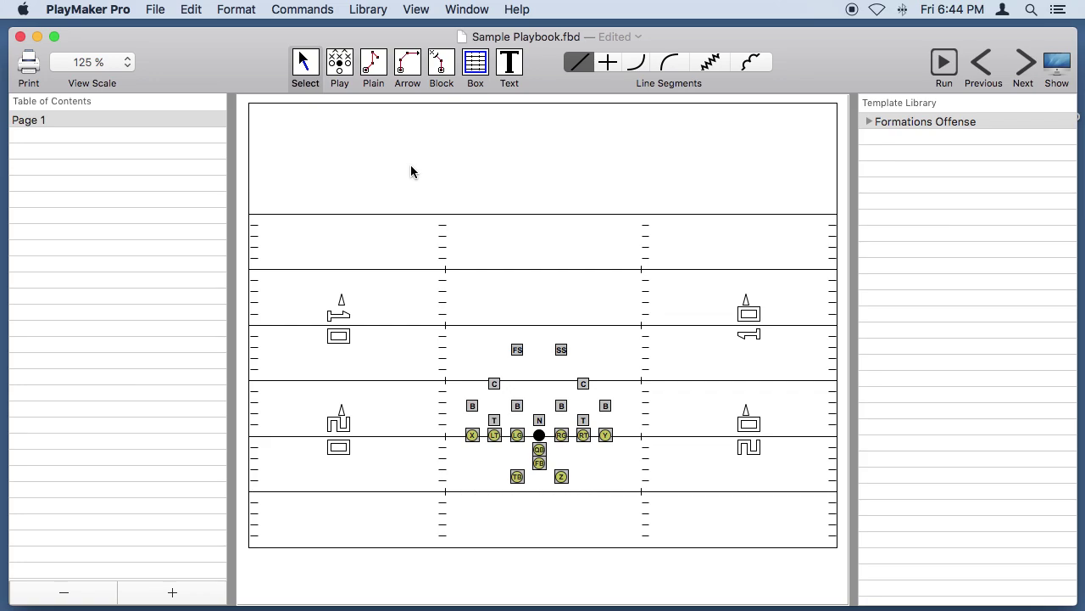
Step: Zoom the field to 150%, select the FS defender and open the Commands menu
click(96, 66)
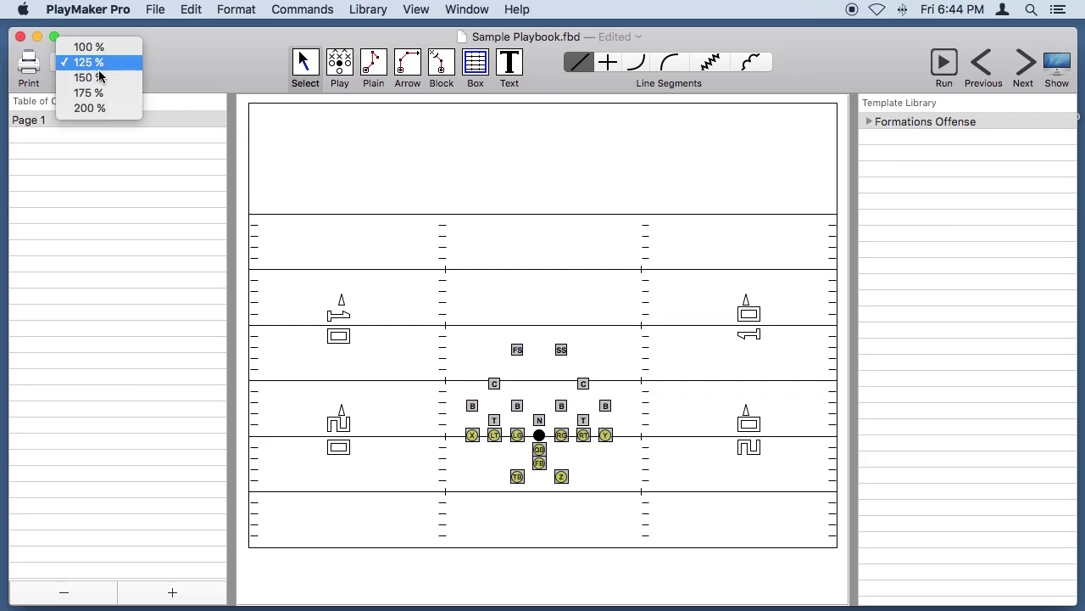
click(102, 77)
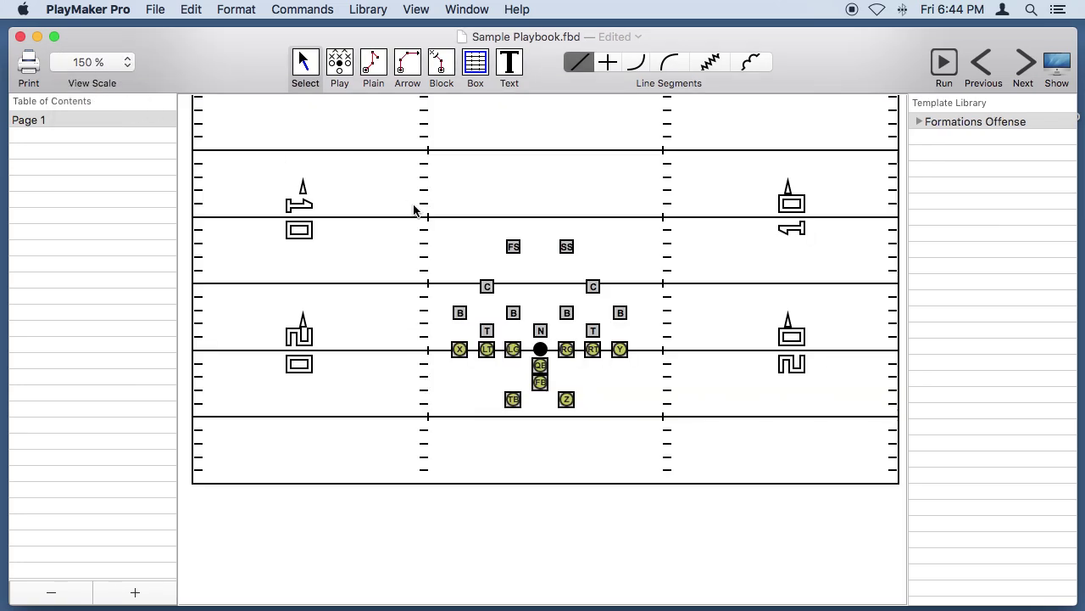
click(457, 213)
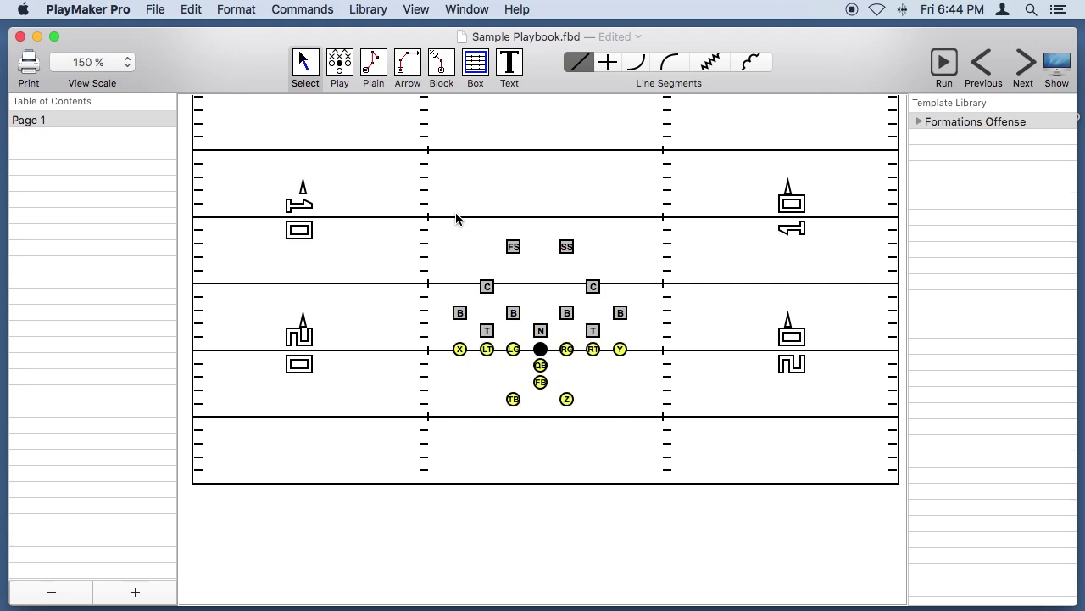
click(515, 247)
click(300, 10)
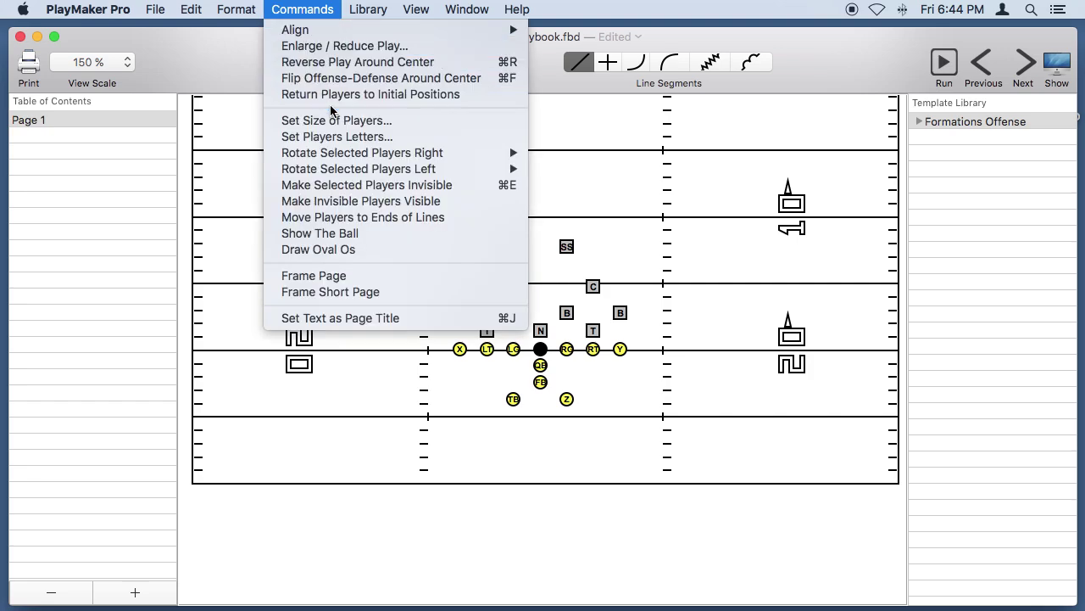
Step: In Player Letters, relabel FS, SS, LT and LG as F, S, T and G
click(357, 137)
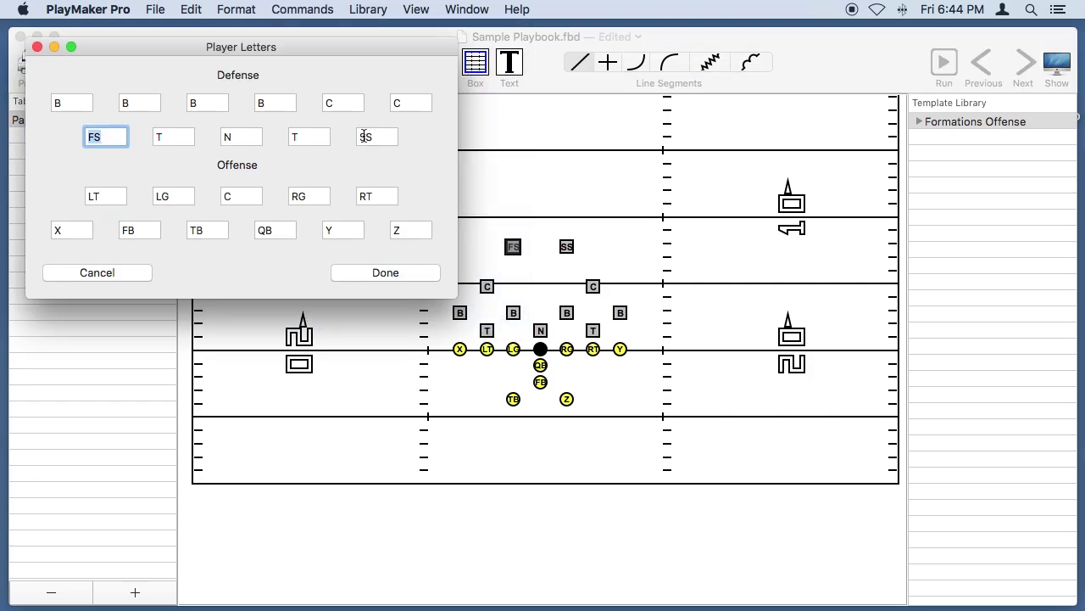
text(F)
key(Tab)
key(Tab)
key(Tab)
key(Tab)
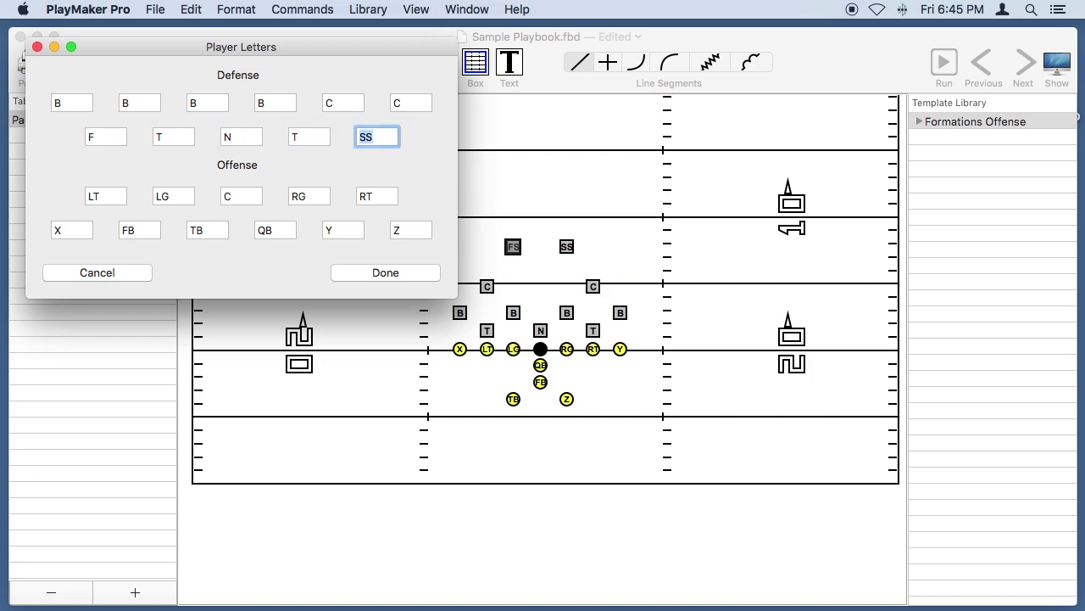
text(S)
key(Tab)
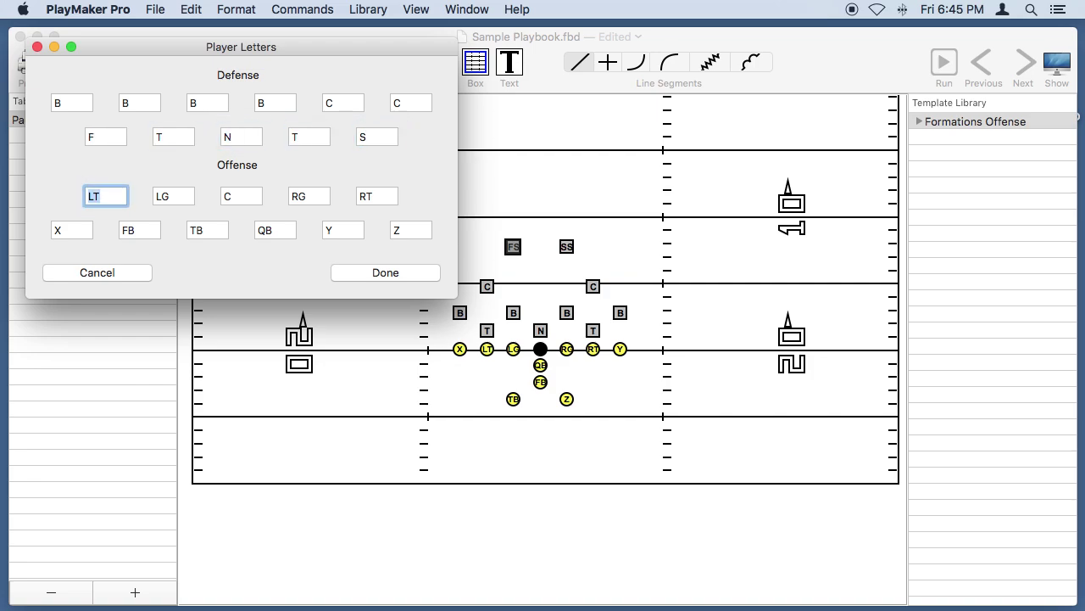
text(T)
key(Tab)
text(G)
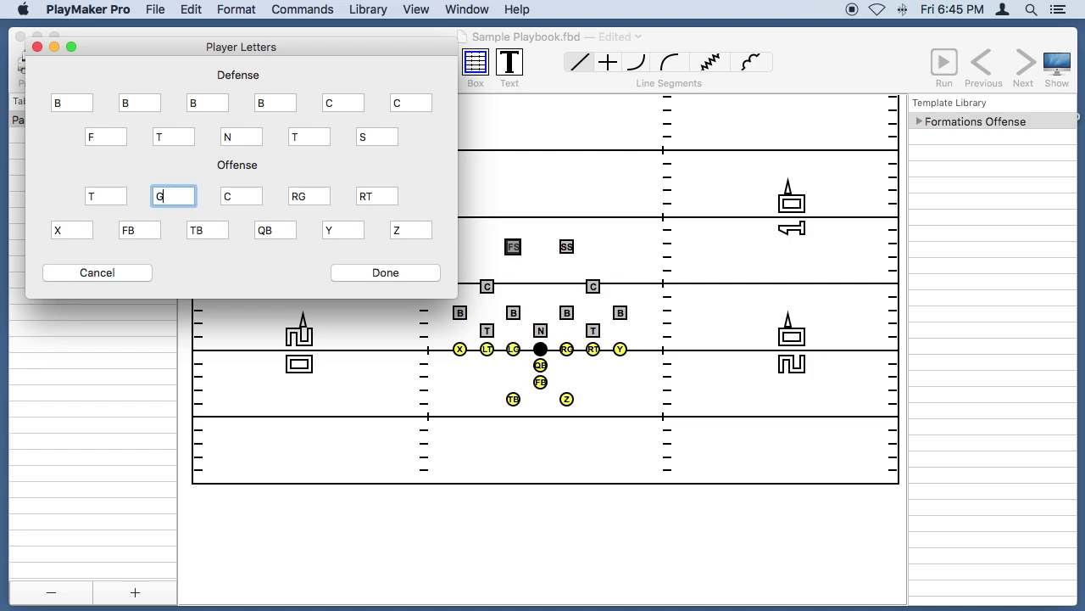
key(Tab)
Step: Relabel RG, RT, FB, TB and QB as G, T, F, T and Q, and apply
key(Tab)
text(G)
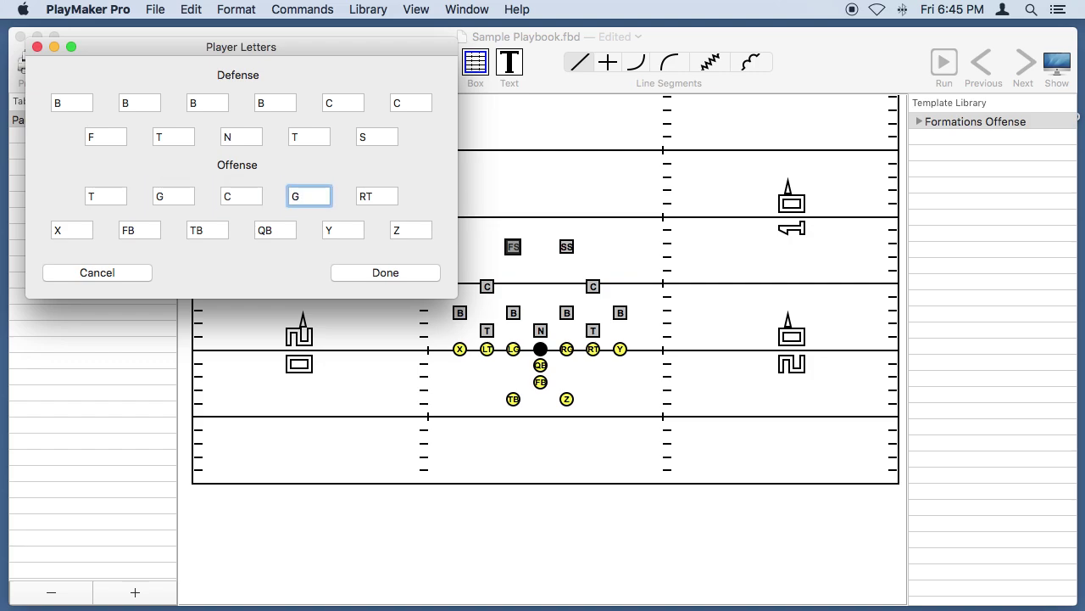
key(Tab)
text(T)
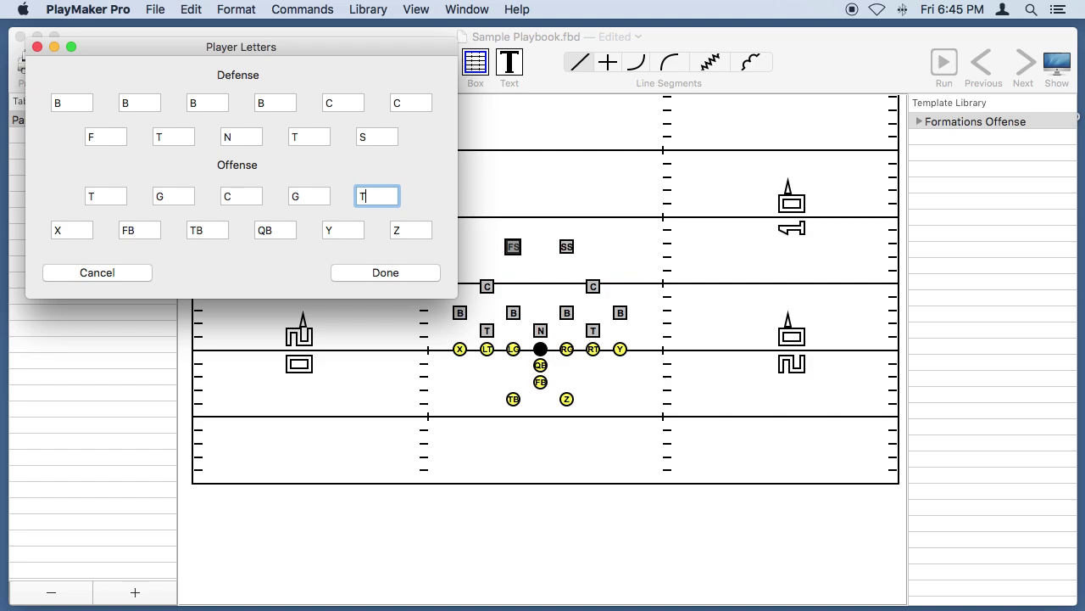
key(Tab)
key(Tab)
text(F)
key(Tab)
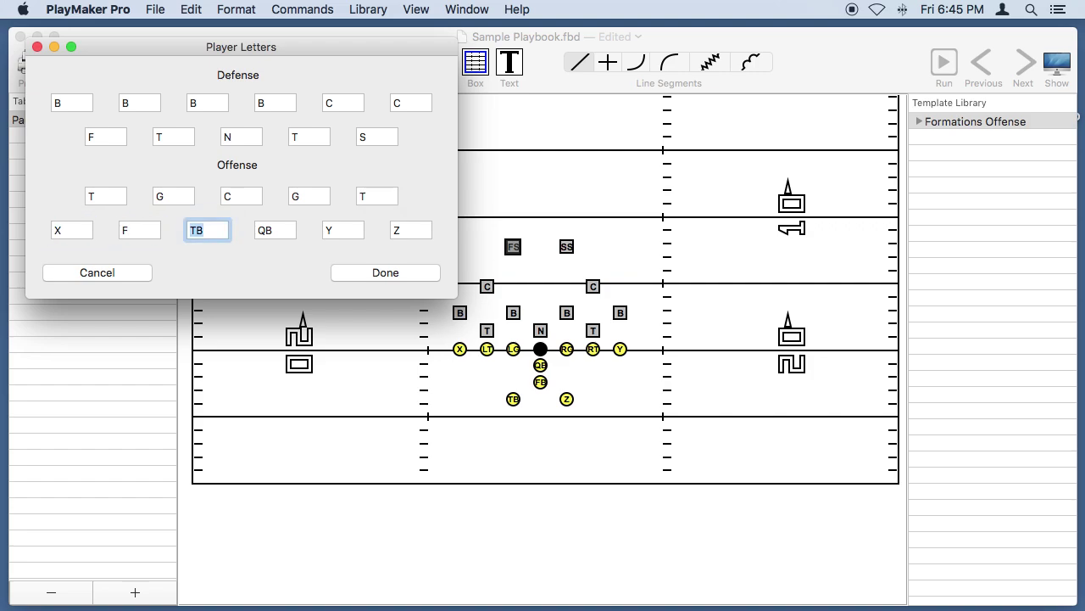
text(T)
key(Tab)
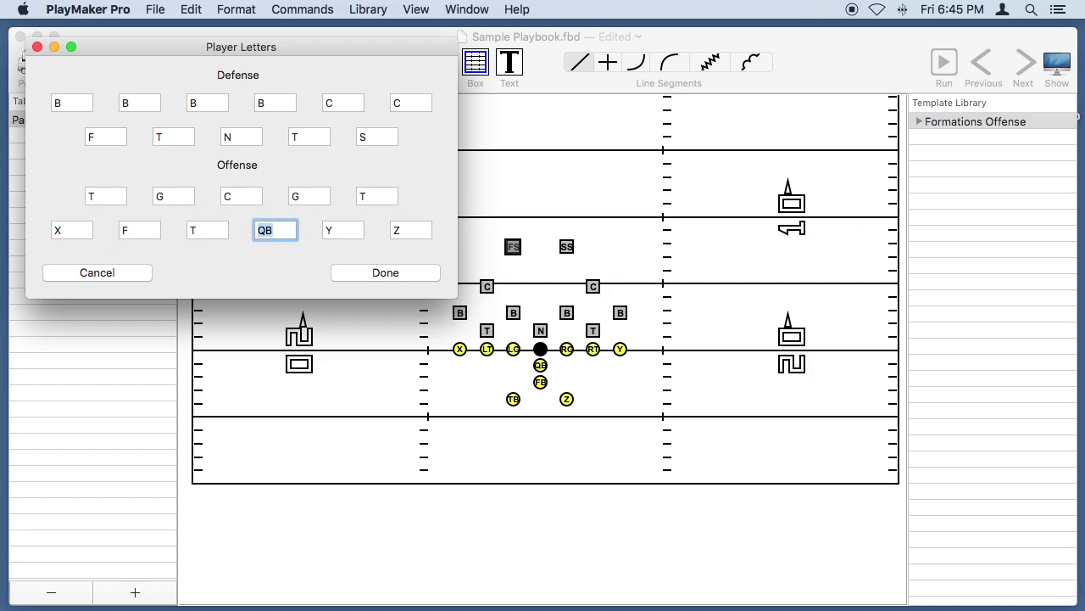
text(Q)
click(387, 272)
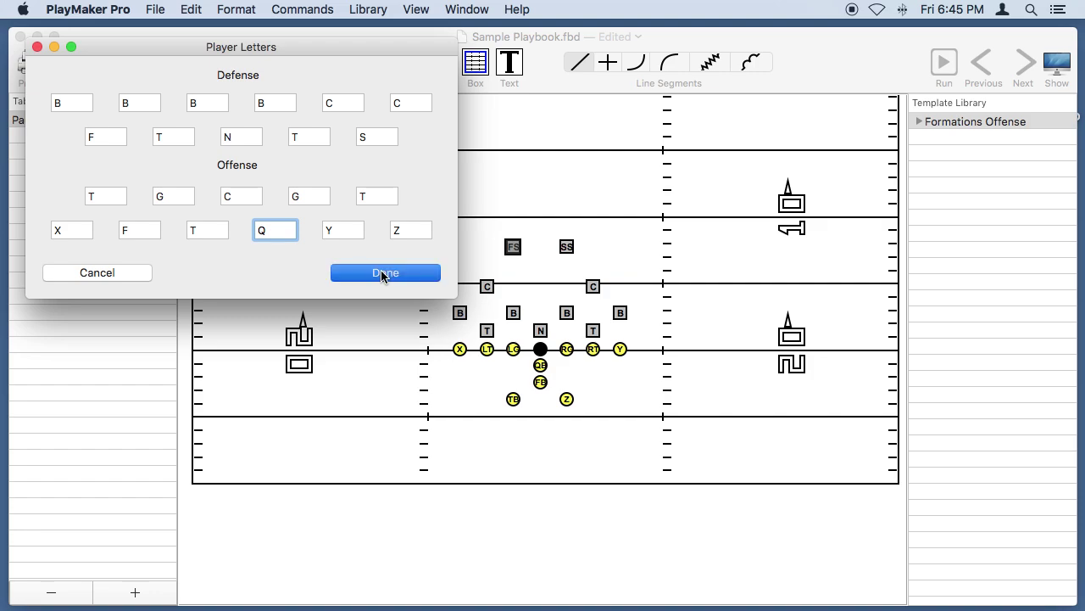
click(434, 261)
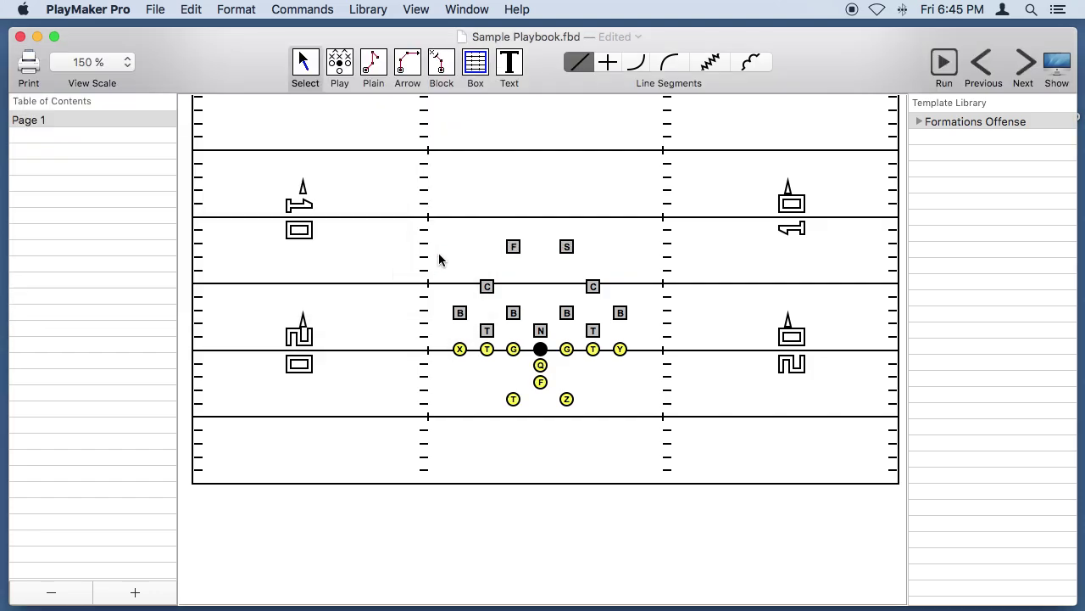
Step: Zoom to 175%, then move Z out wide right and Y out wide left
click(103, 63)
click(88, 77)
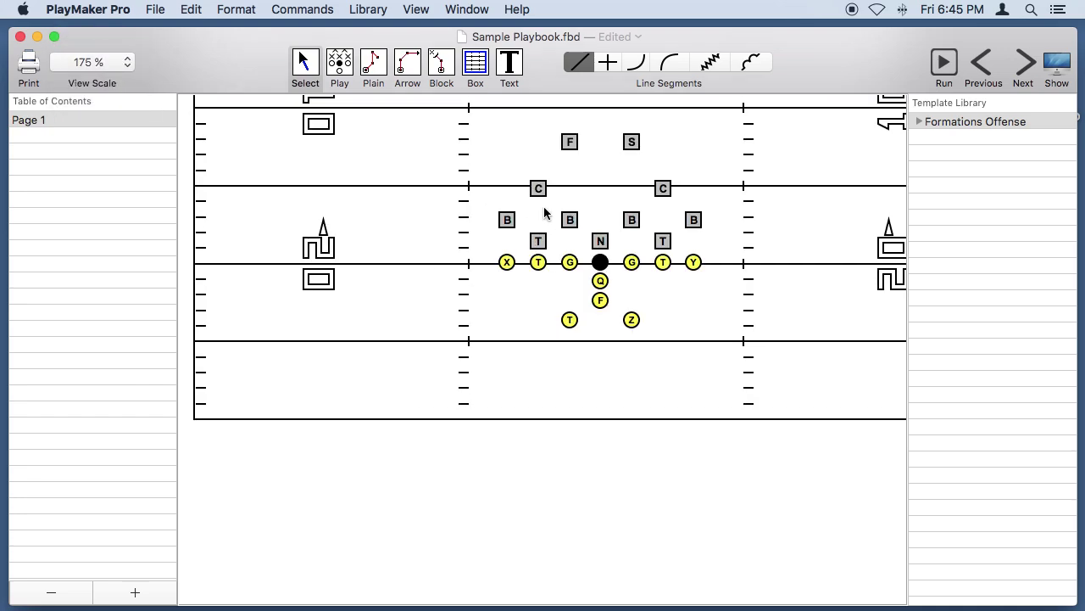
scroll(551, 213, right, 3)
scroll(551, 214, up, 2)
scroll(555, 214, up, 3)
scroll(555, 215, left, 1)
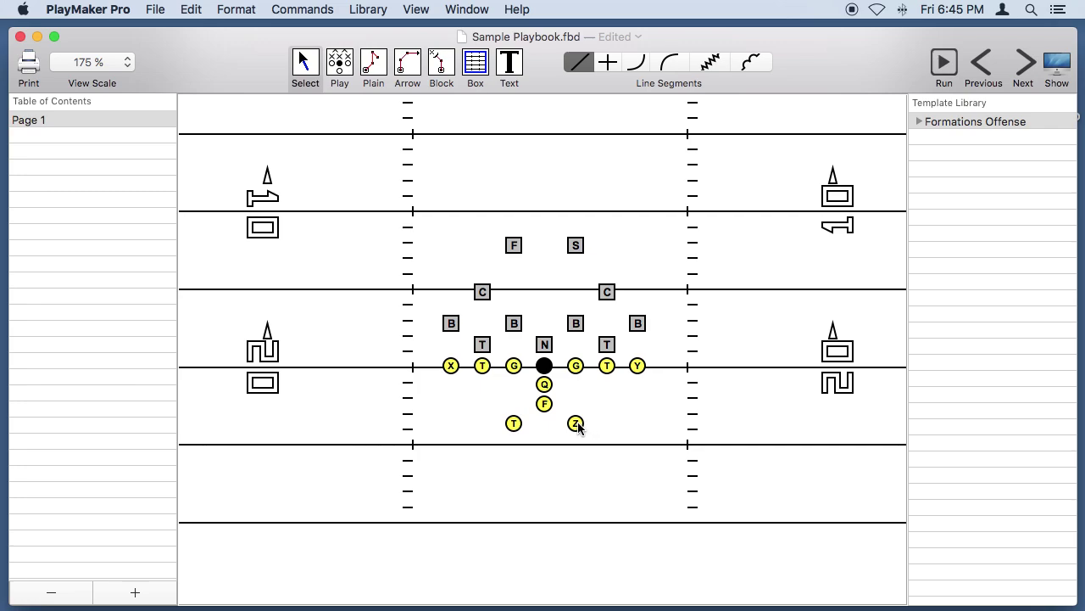
drag(576, 424, 779, 423)
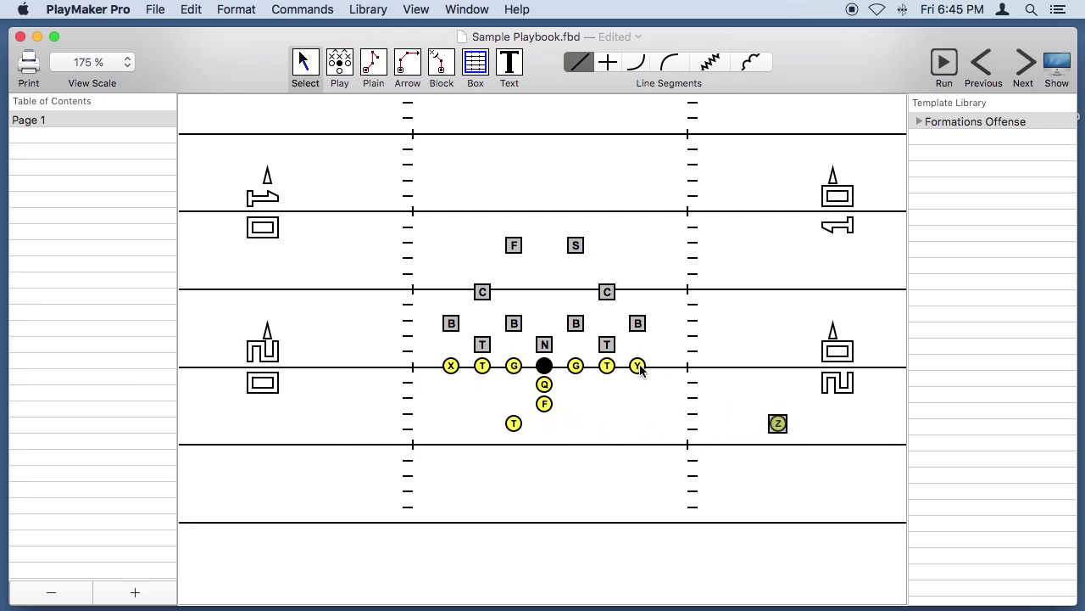
drag(638, 366, 319, 384)
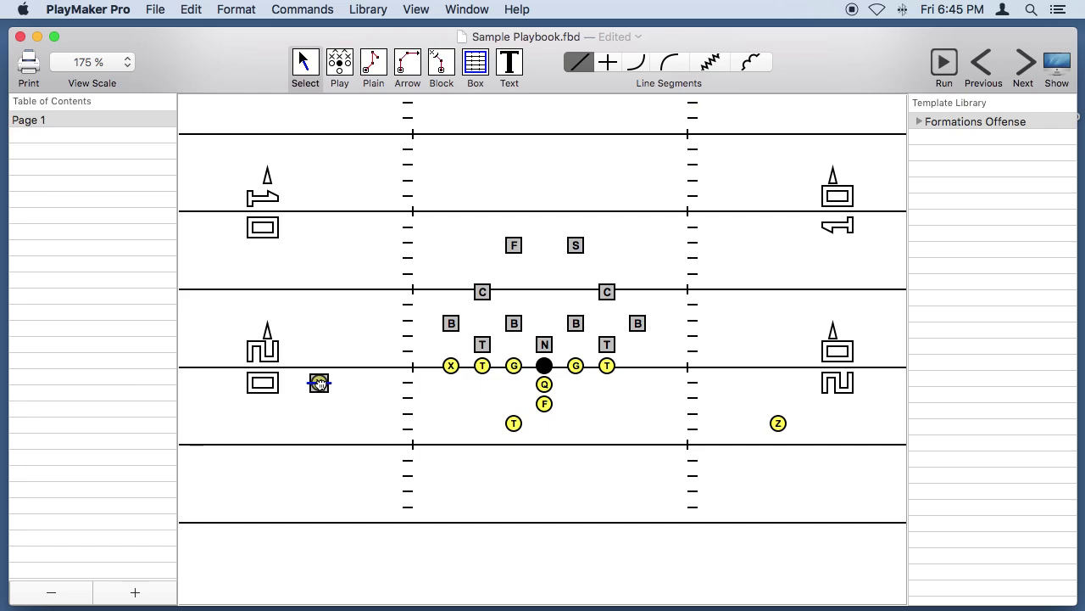
Step: Shift the T back up and right, and drop the F back deeper behind Q
drag(516, 426, 607, 403)
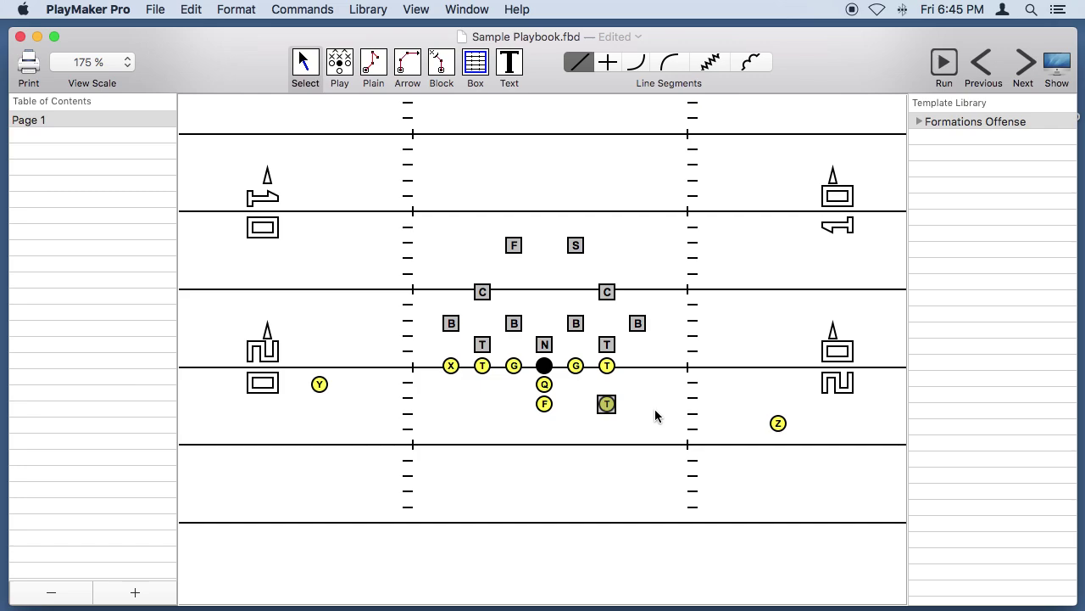
scroll(645, 415, right, 1)
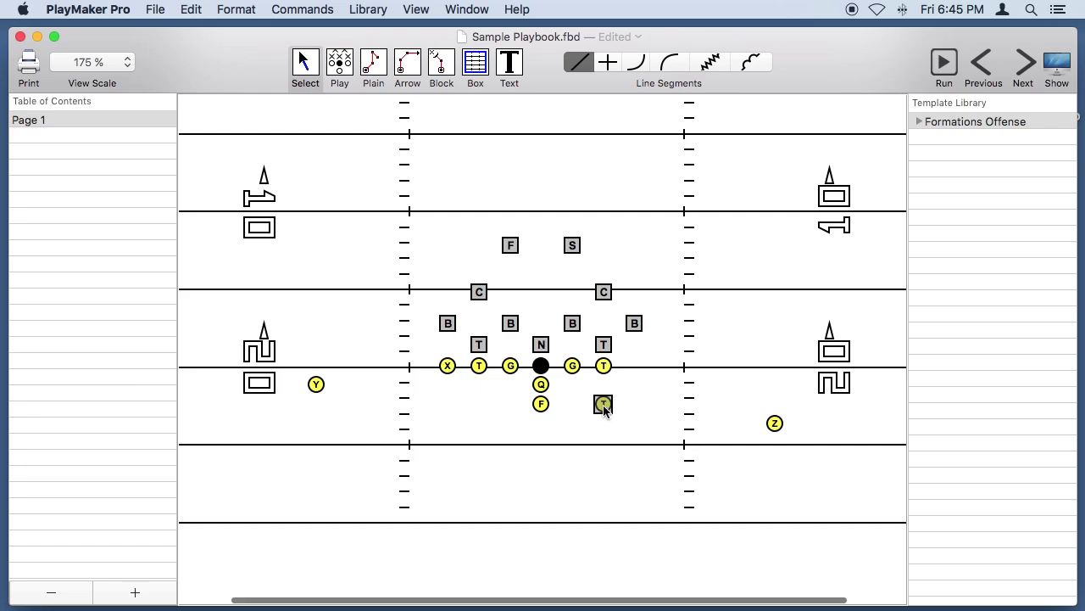
scroll(605, 379, down, 1)
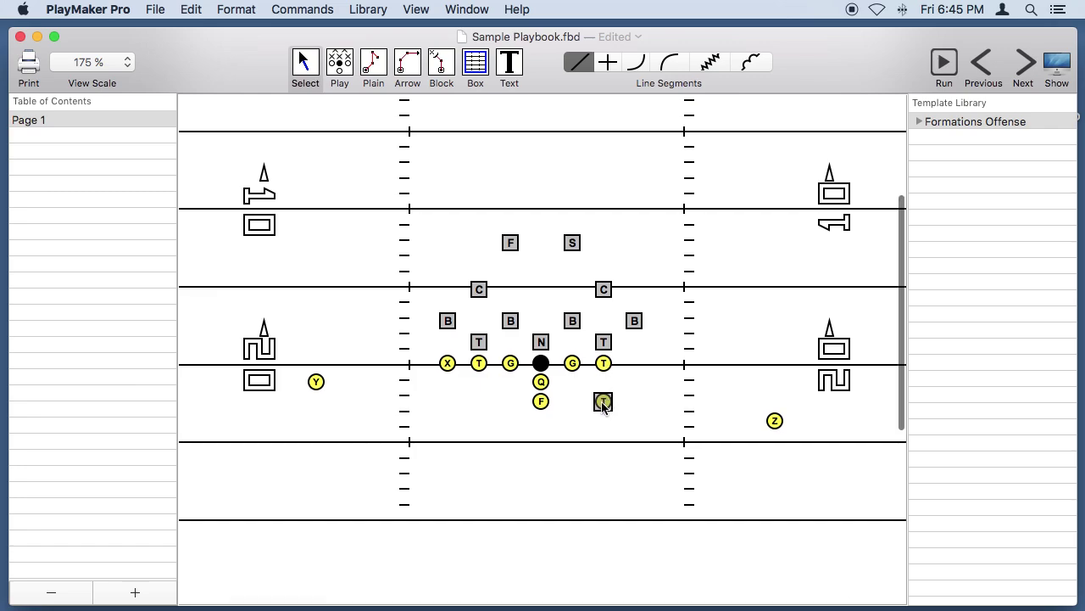
click(540, 403)
drag(540, 403, 541, 458)
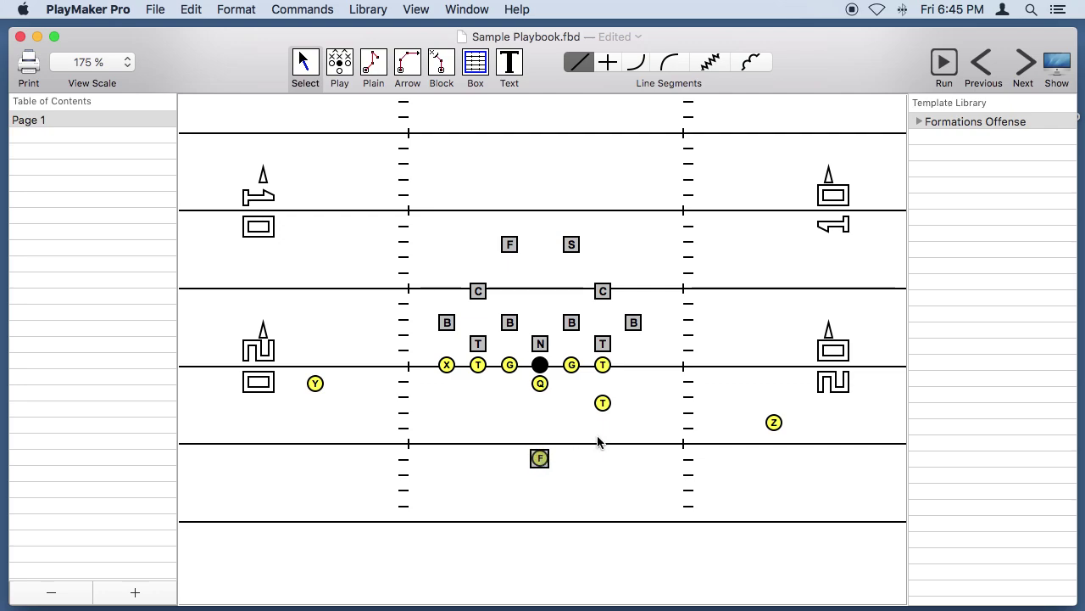
Step: Move both C corners out wide, the S safety up-left and the F safety up-right
click(603, 291)
drag(606, 294, 777, 343)
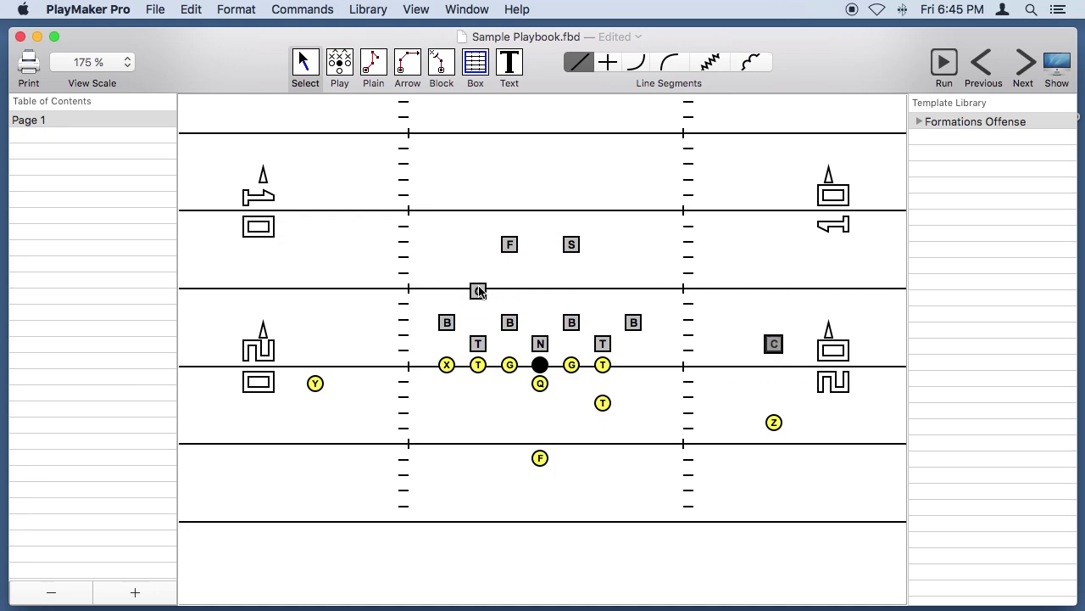
drag(476, 290, 315, 303)
drag(570, 244, 463, 227)
drag(511, 244, 623, 225)
Step: Reposition the leftmost and right B linebackers
drag(448, 323, 571, 310)
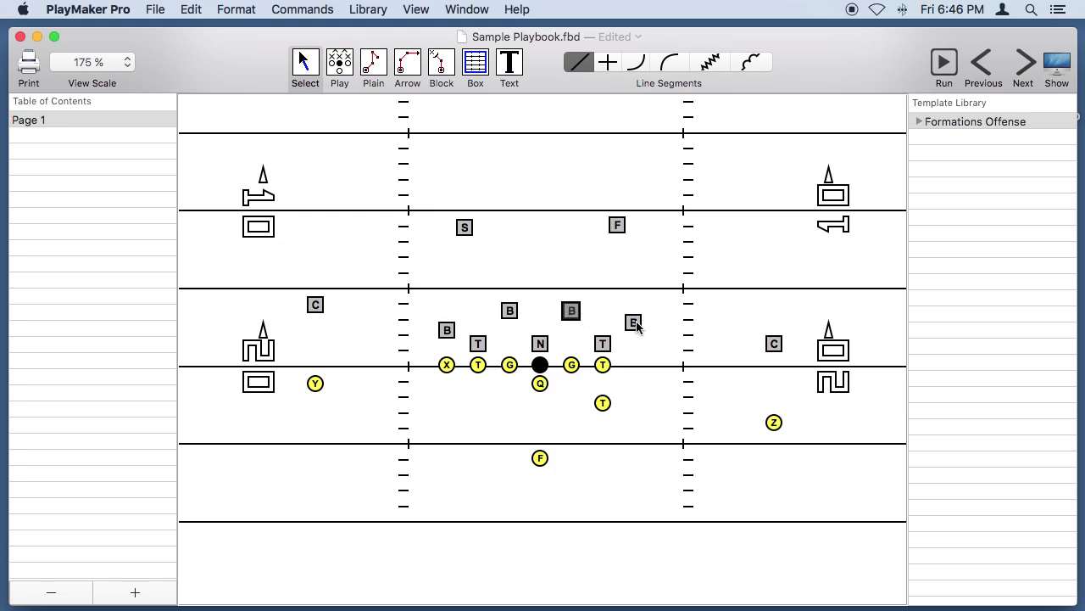
mouse_move(637, 327)
mouse_down()
mouse_move(650, 349)
mouse_move(651, 332)
mouse_up()
click(617, 329)
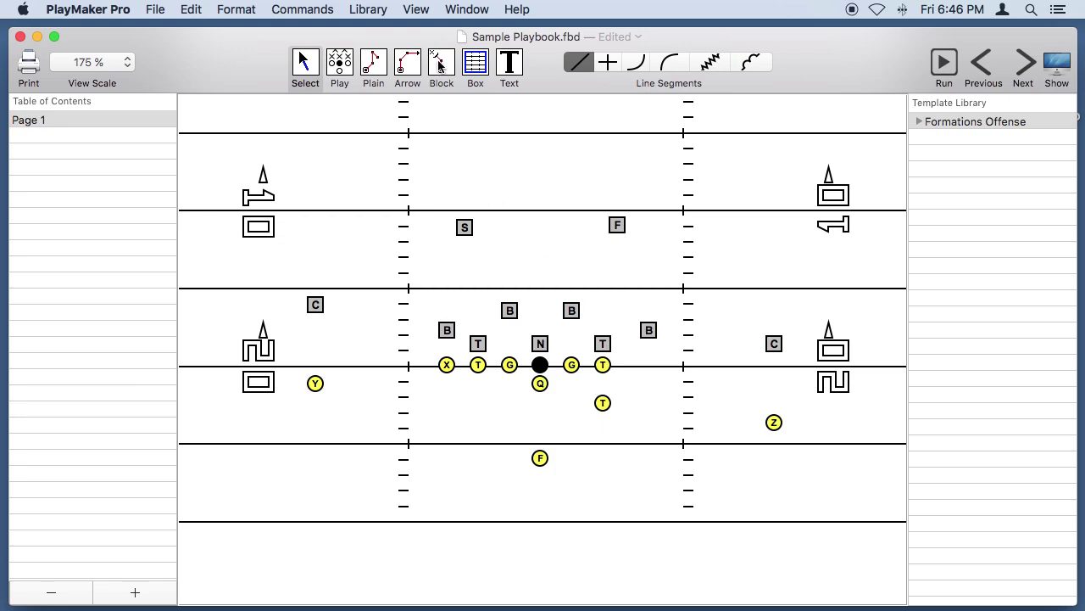
Step: Draw block lines from X, from the left T bending to the linebacker, and from G to N
click(440, 66)
scroll(442, 365, right, 1)
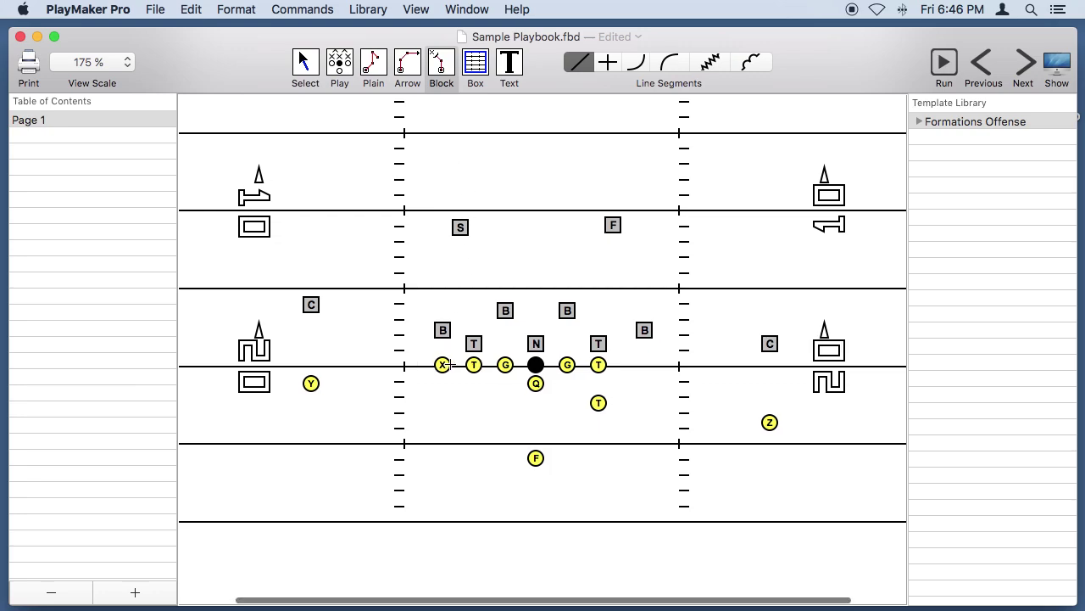
scroll(443, 365, right, 1)
click(437, 365)
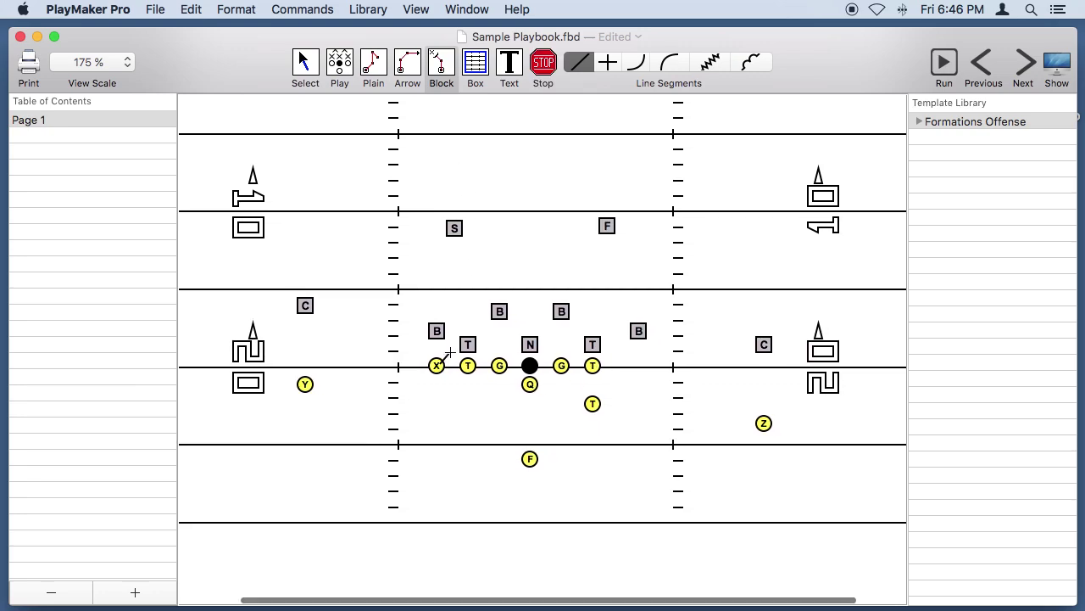
double_click(455, 350)
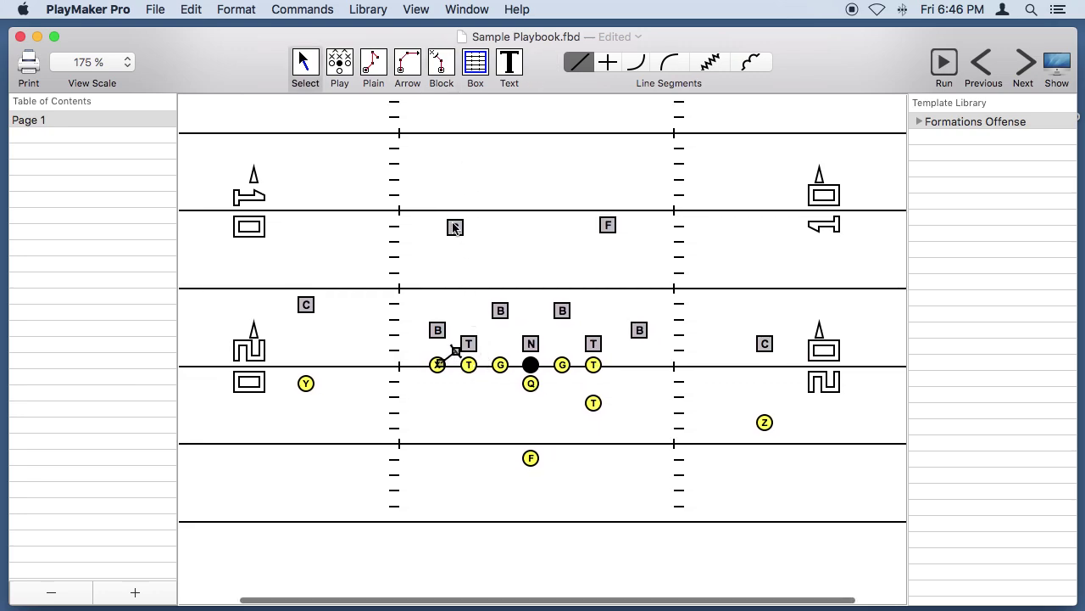
click(440, 66)
click(469, 364)
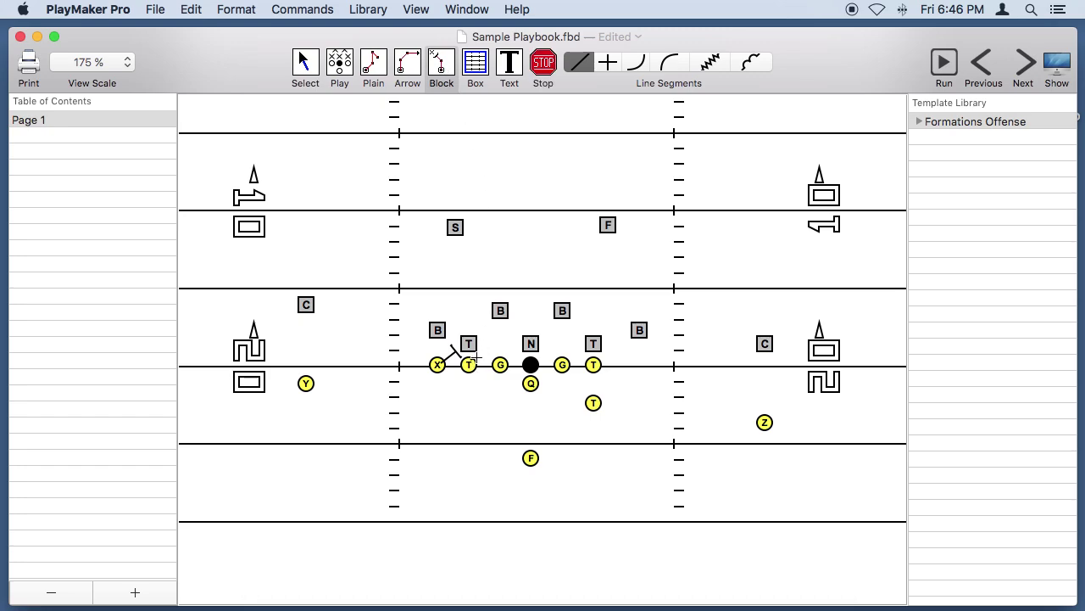
click(500, 335)
double_click(543, 316)
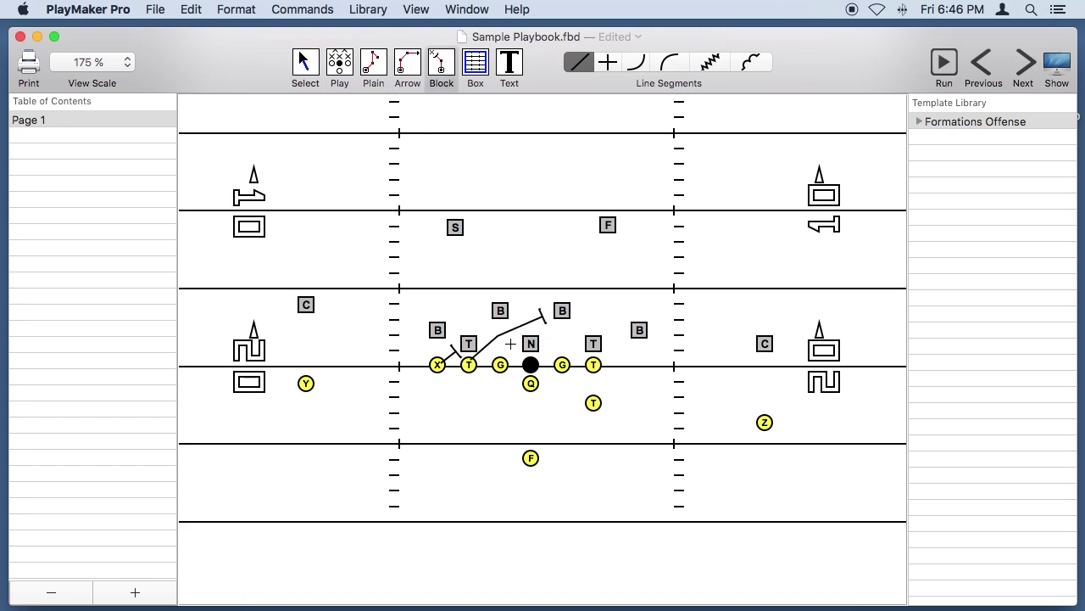
click(500, 362)
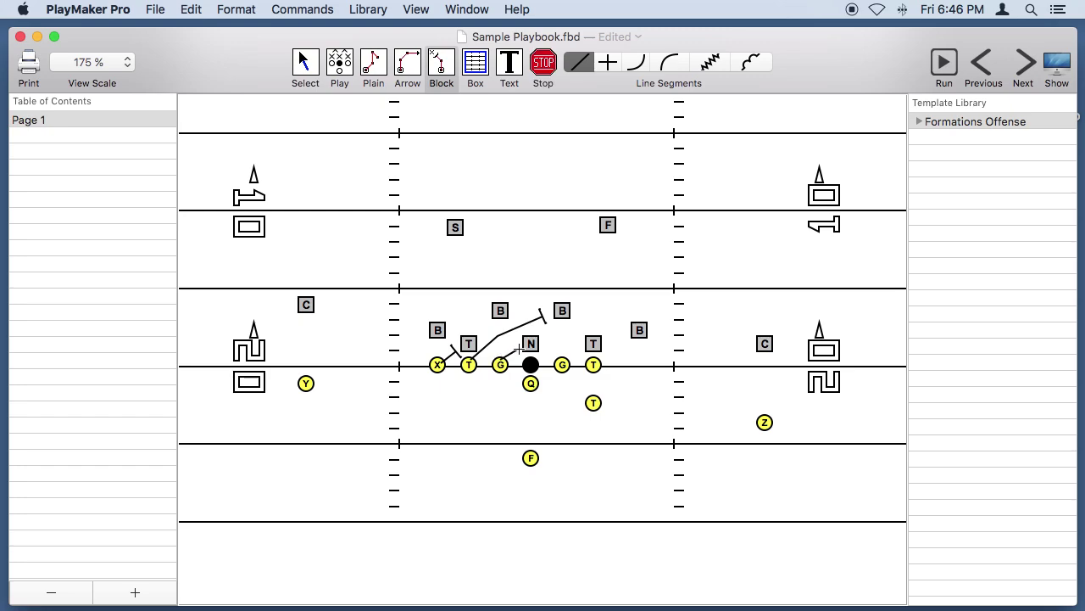
double_click(520, 348)
Step: Draw block lines from the center to the right T and from the right T to B
click(435, 68)
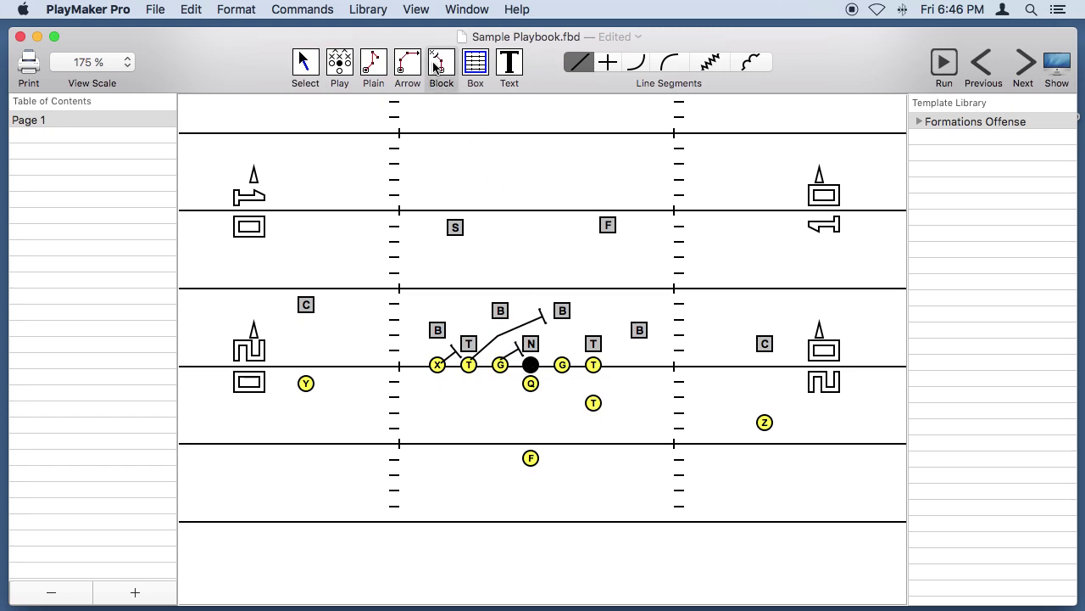
click(531, 363)
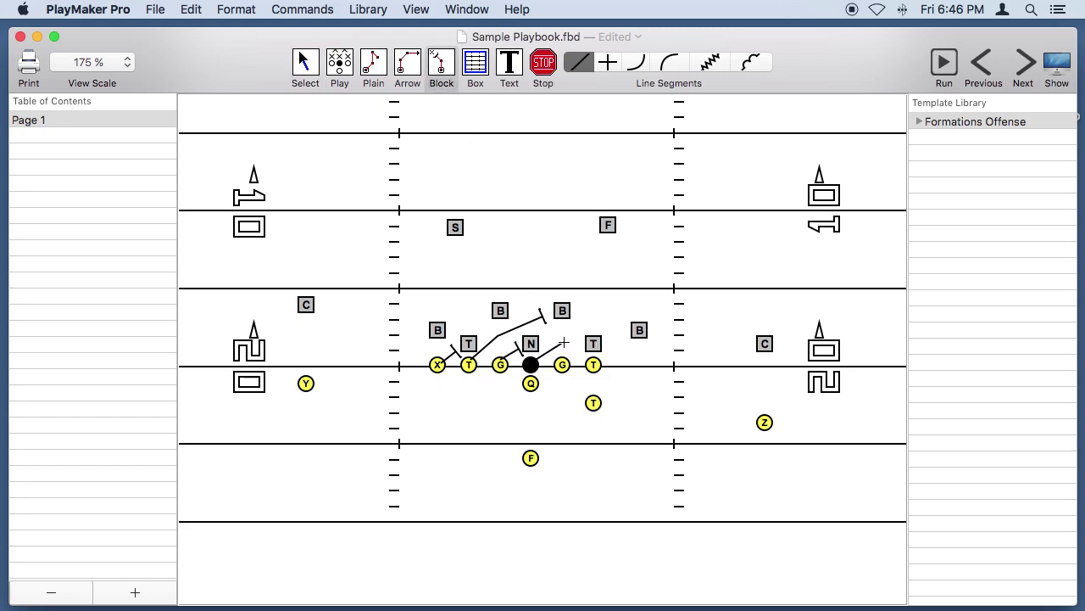
double_click(579, 343)
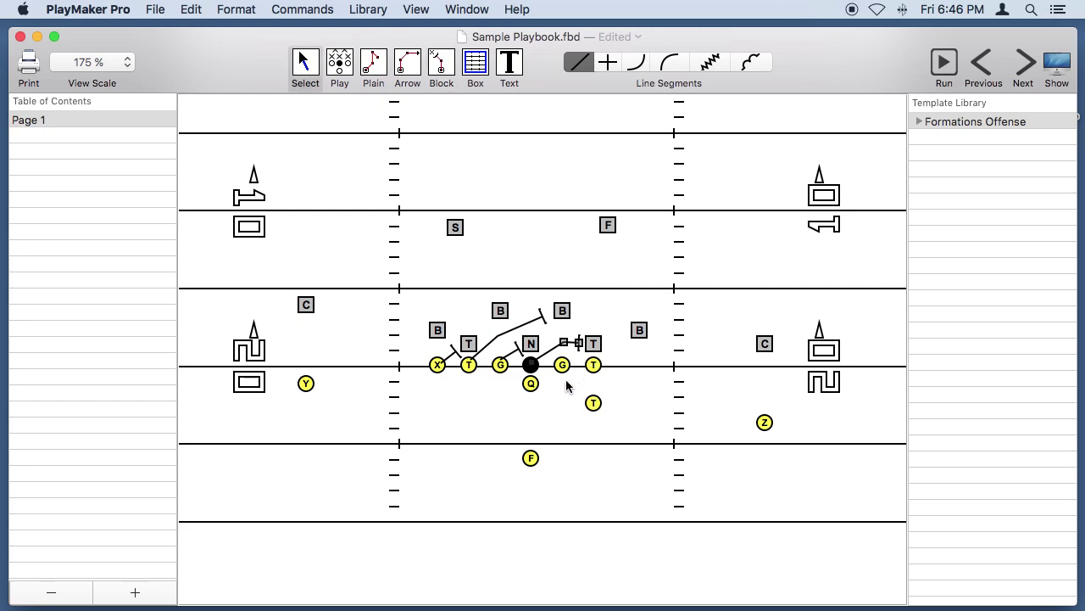
click(443, 64)
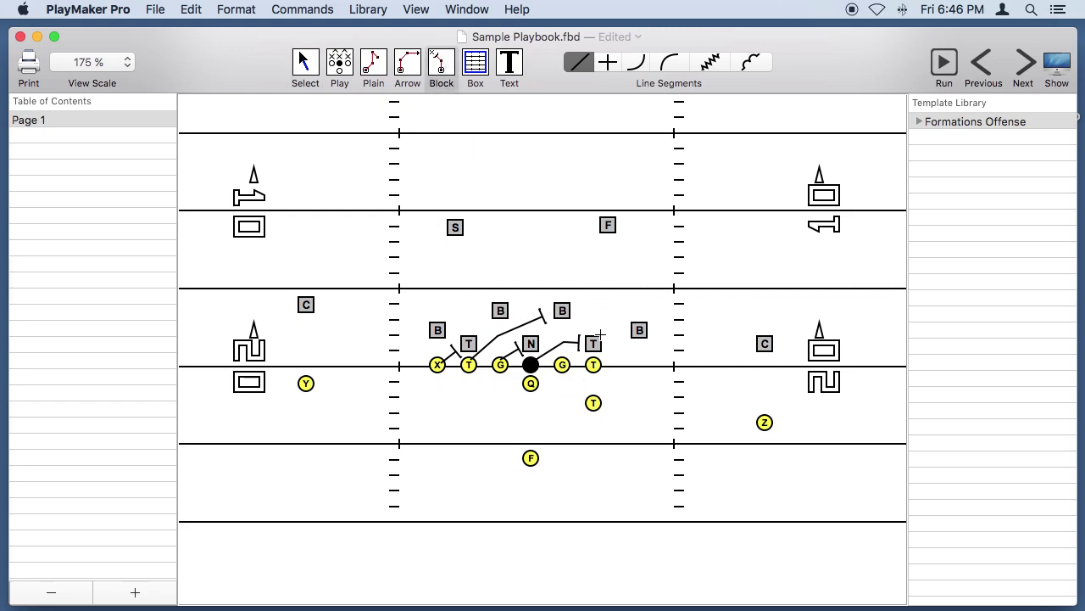
click(594, 397)
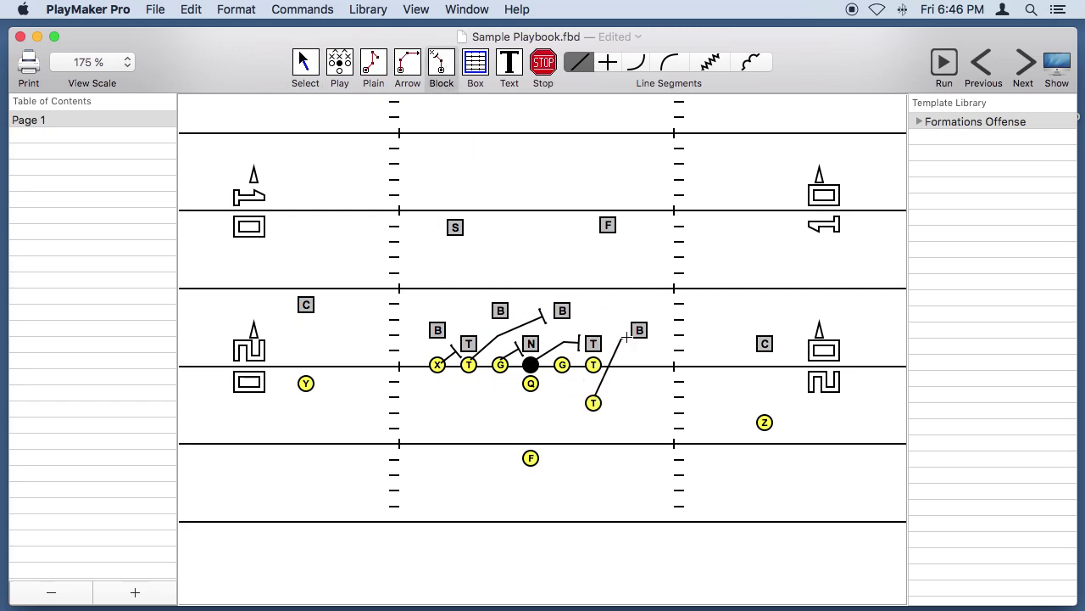
double_click(625, 337)
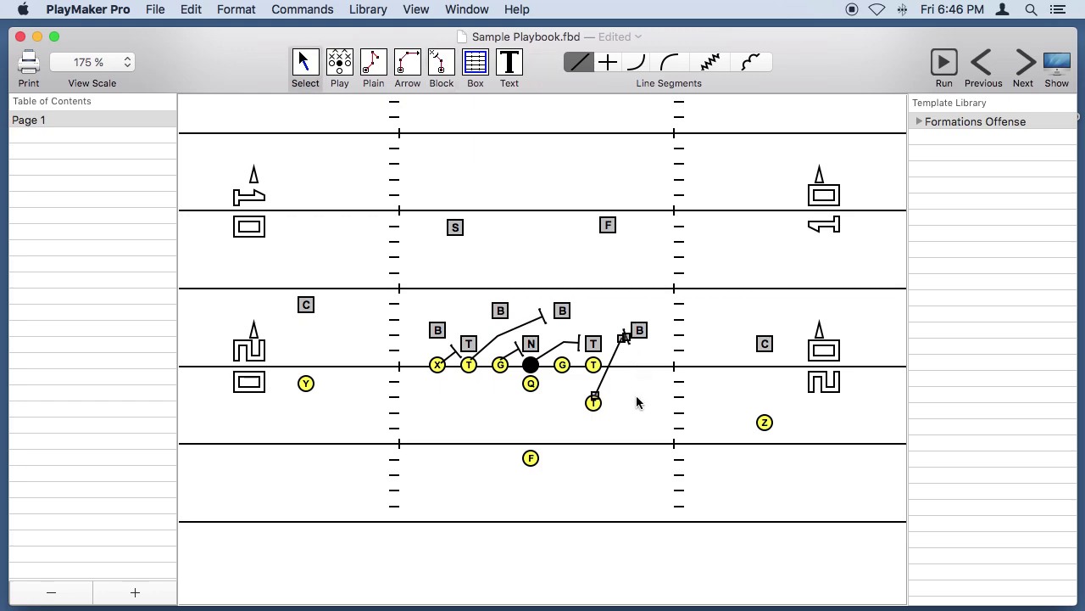
Step: Draw block lines from Z to just left of C and from Y to C
click(441, 70)
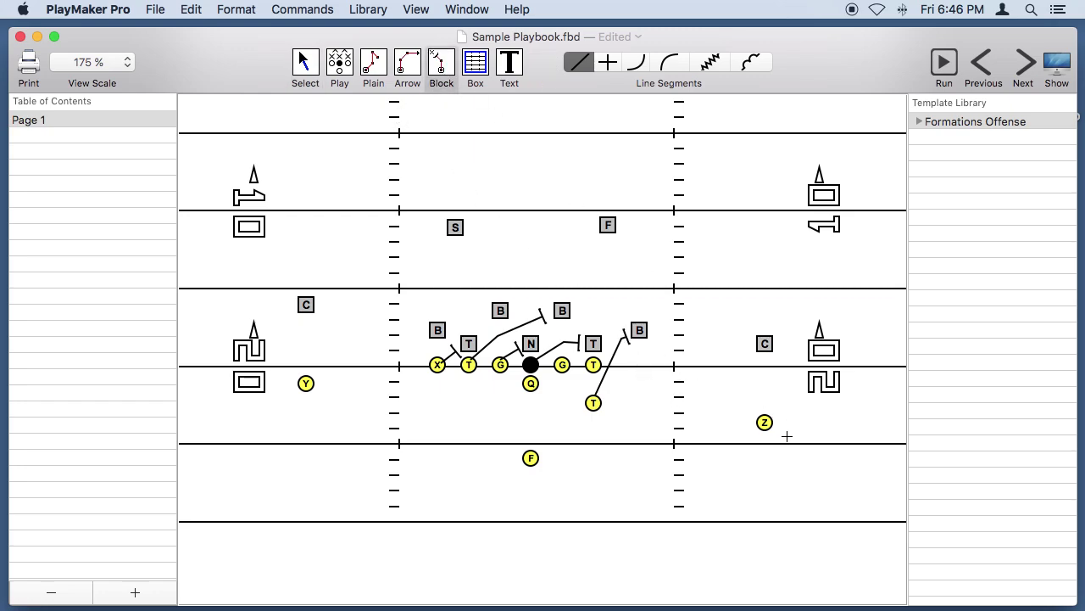
click(764, 421)
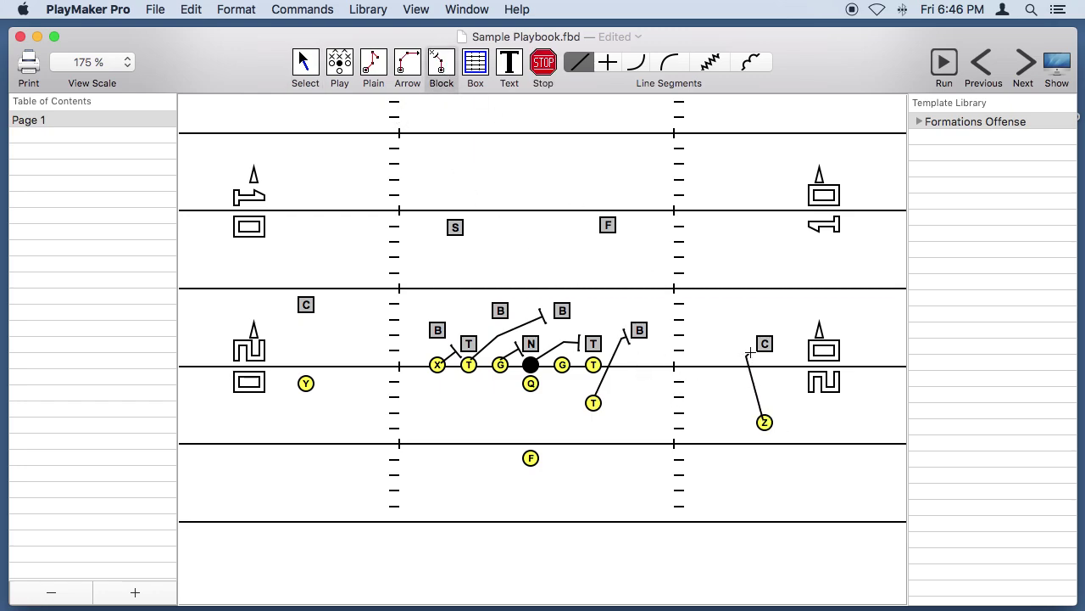
double_click(749, 353)
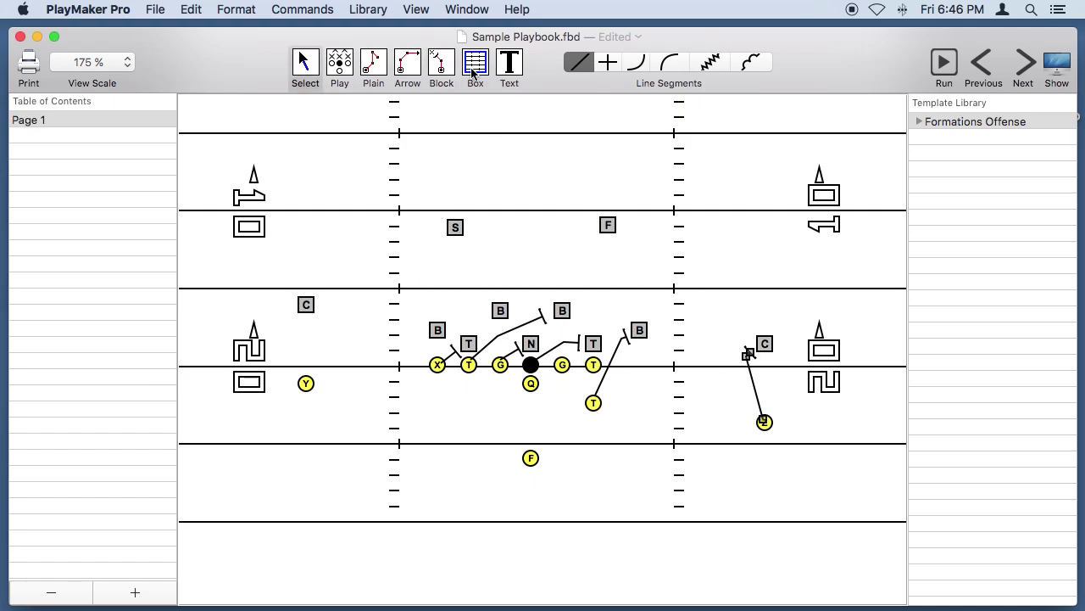
click(444, 75)
click(305, 383)
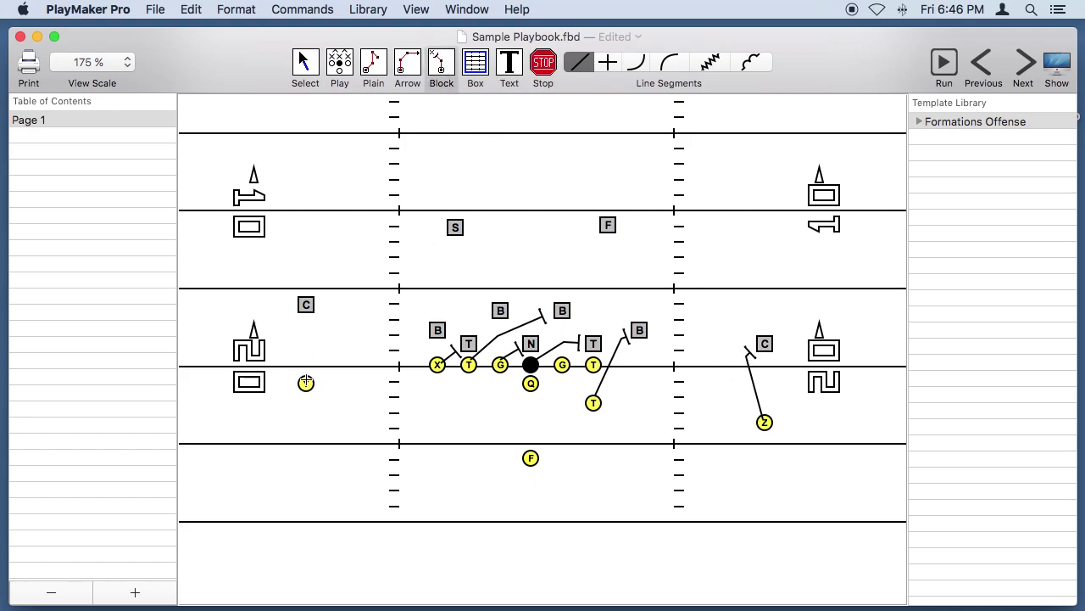
double_click(319, 310)
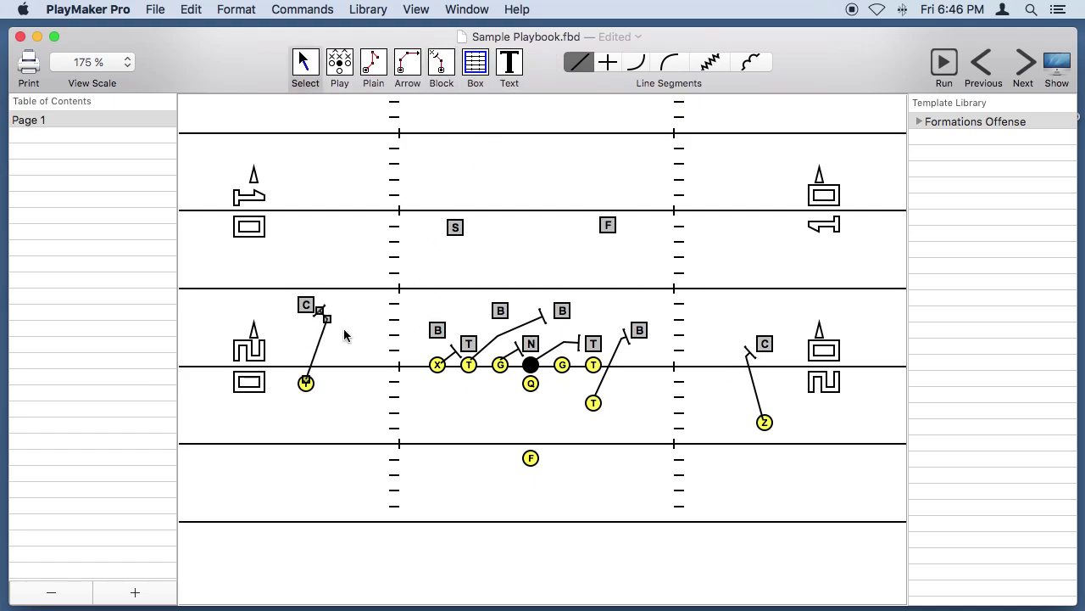
click(357, 336)
Step: Set the line and box colour to Orange
click(237, 10)
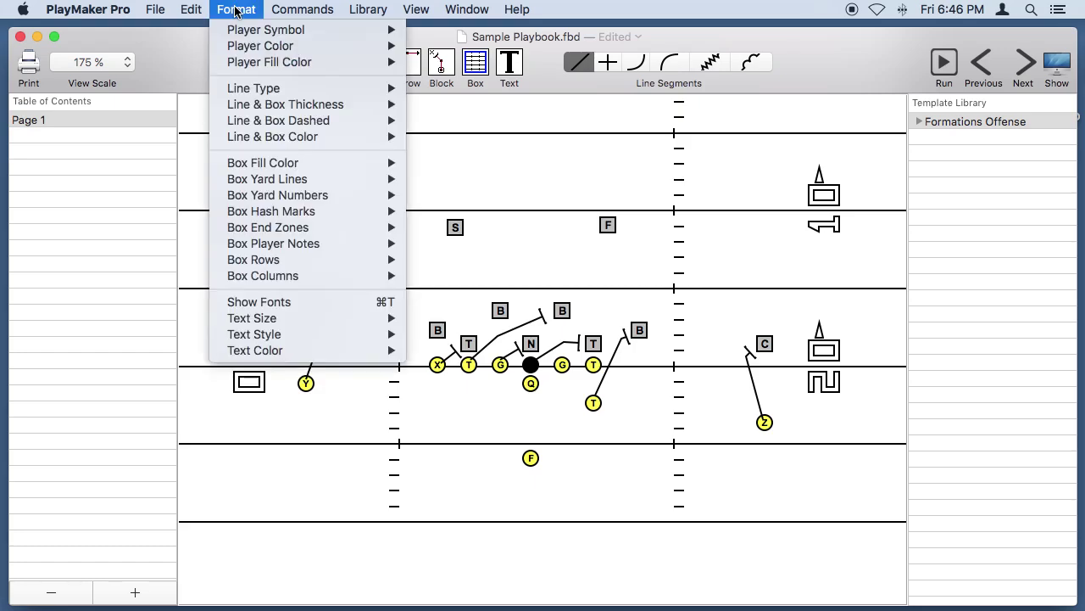
mouse_move(231, 93)
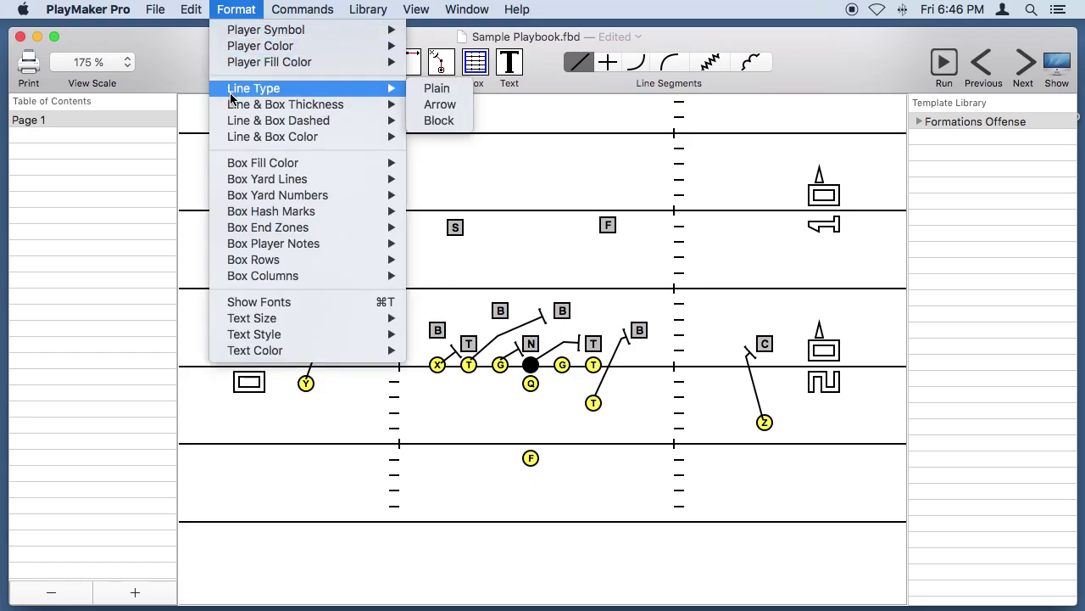
mouse_move(238, 123)
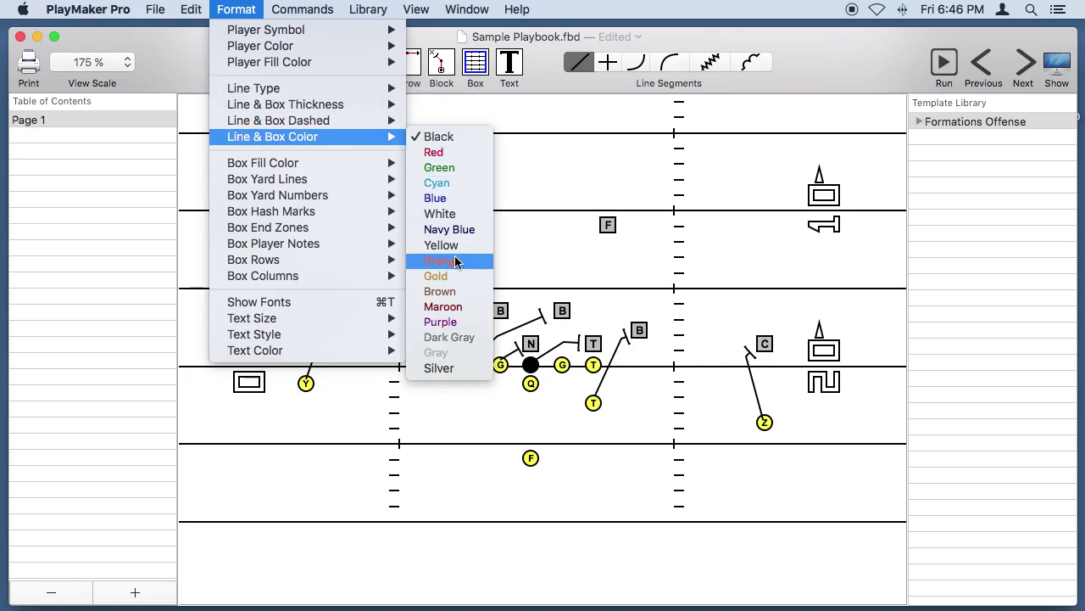
click(456, 261)
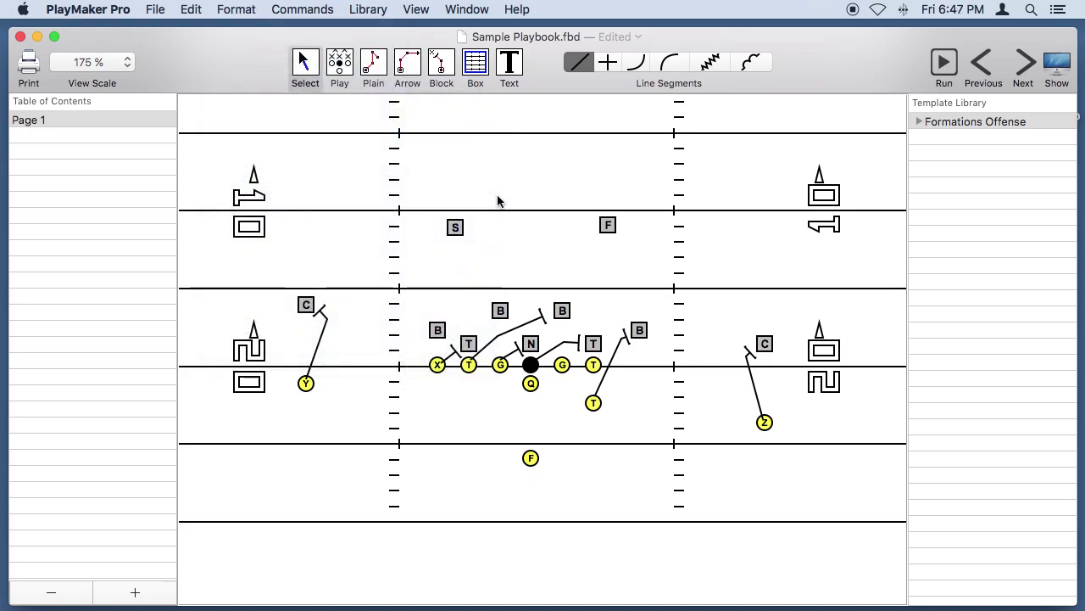
Step: Start an orange block route from the right G with a corner behind the line
click(445, 71)
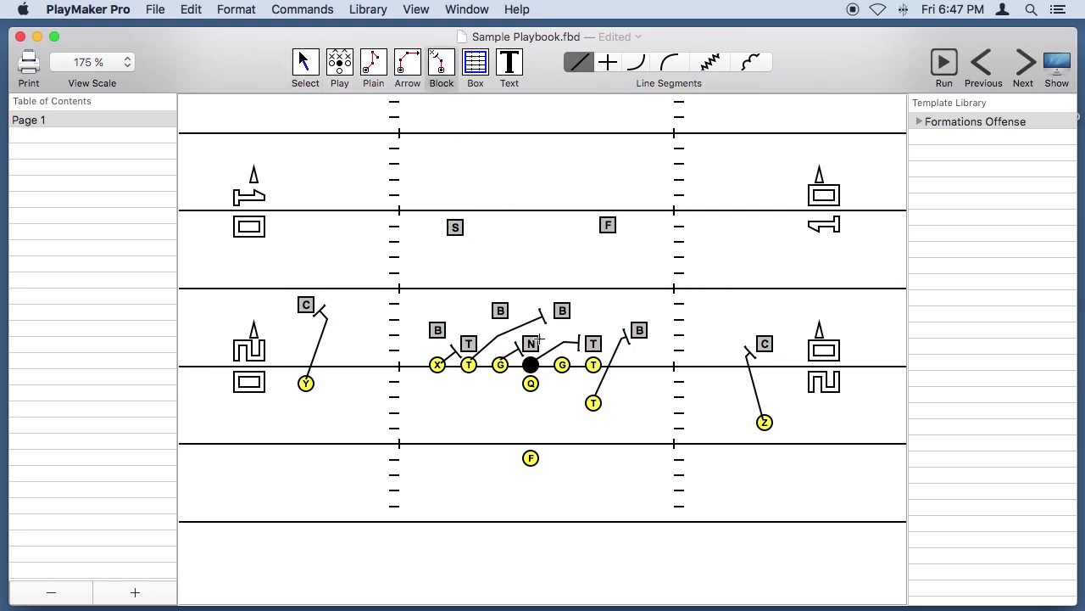
click(562, 365)
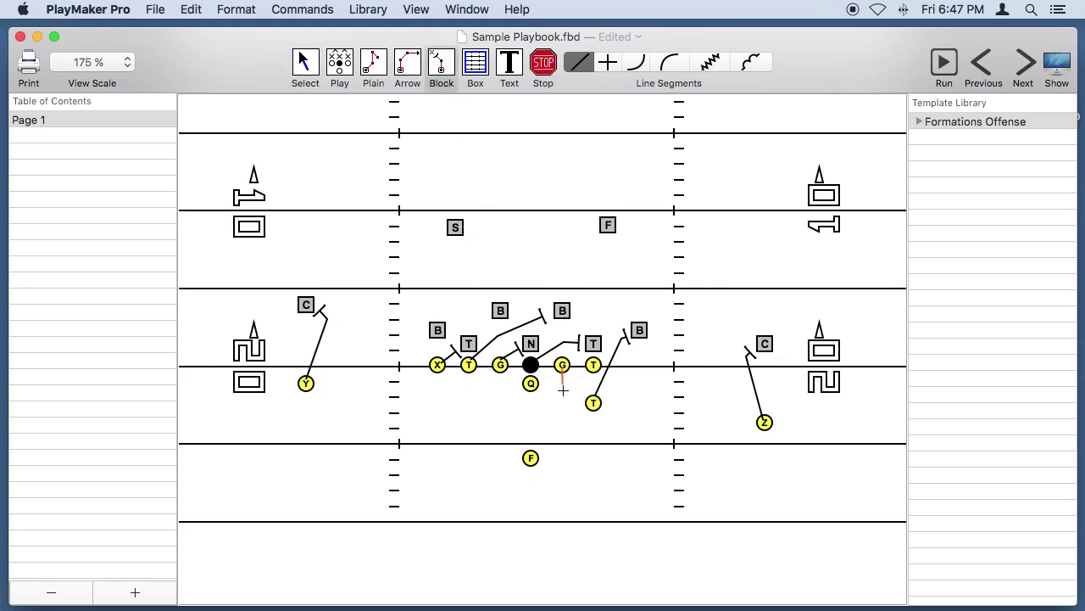
click(562, 389)
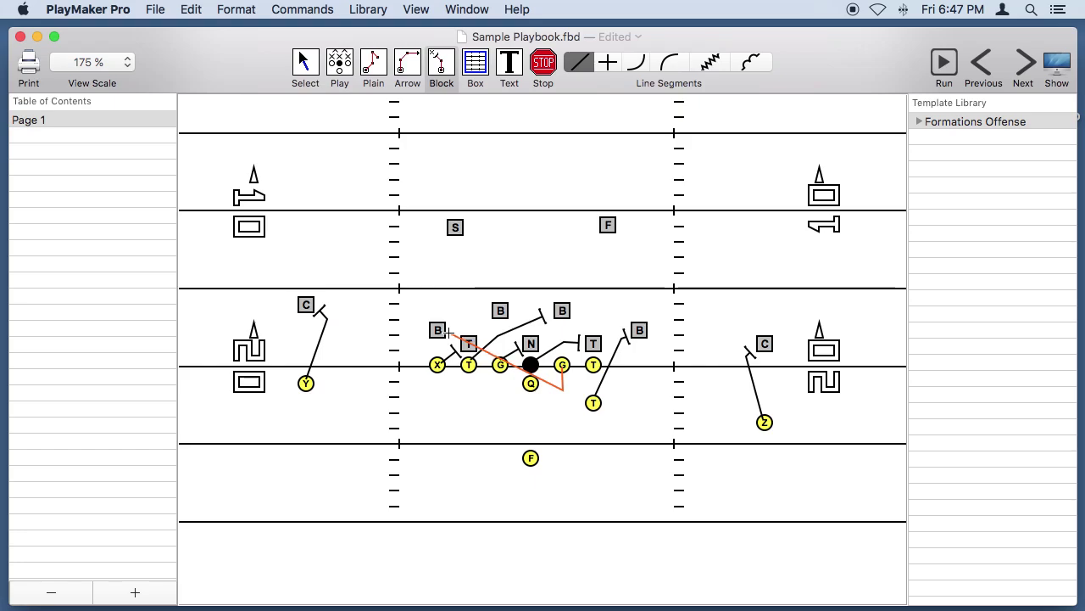
Step: End the orange pull at the left B, then curve a new orange pull from the right T to the middle B
double_click(446, 333)
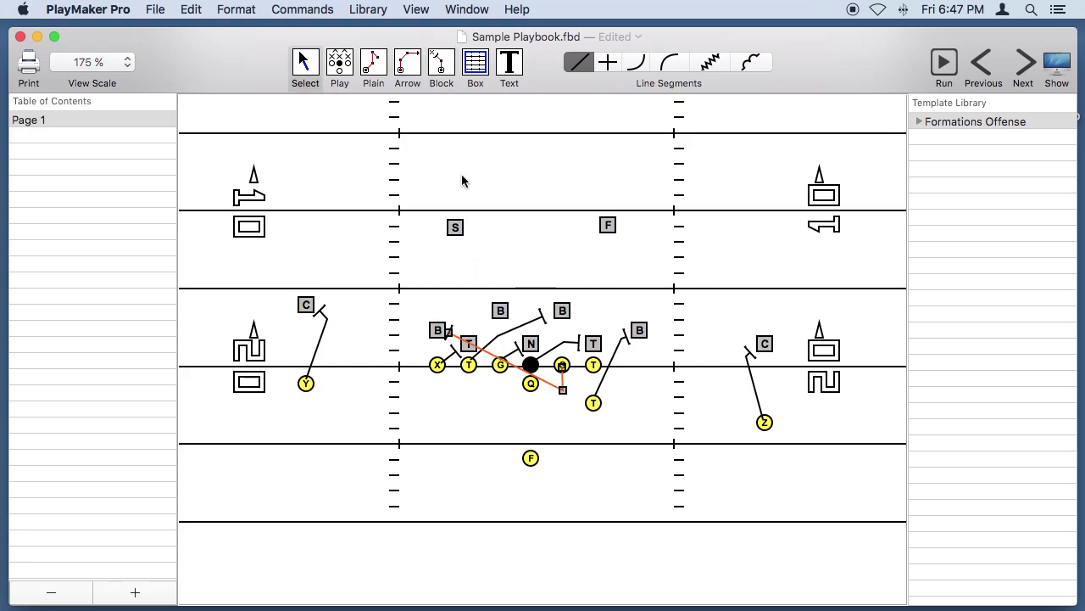
click(441, 68)
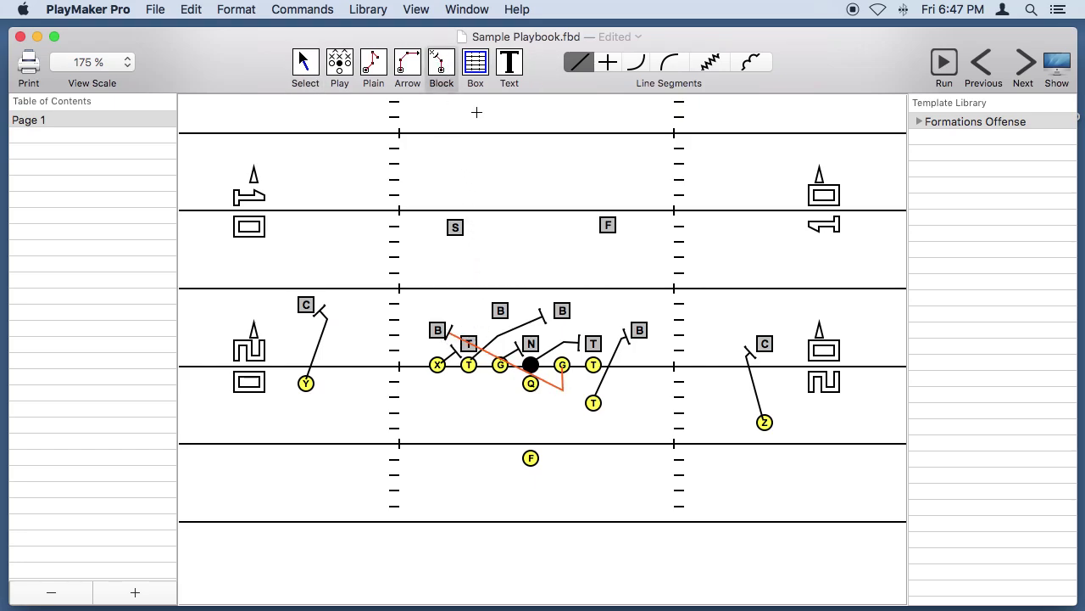
click(593, 365)
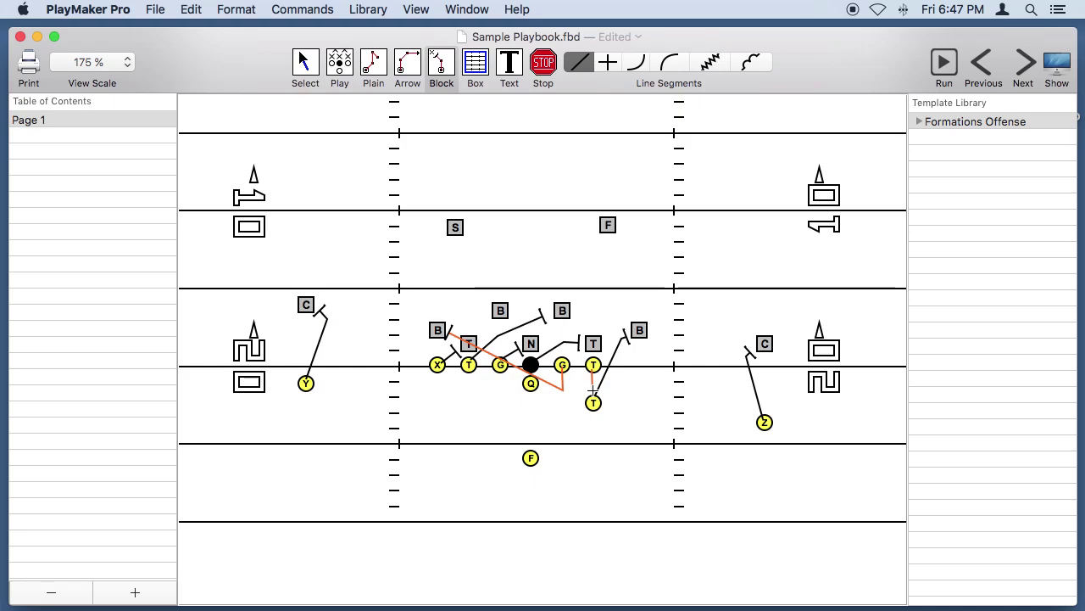
click(592, 391)
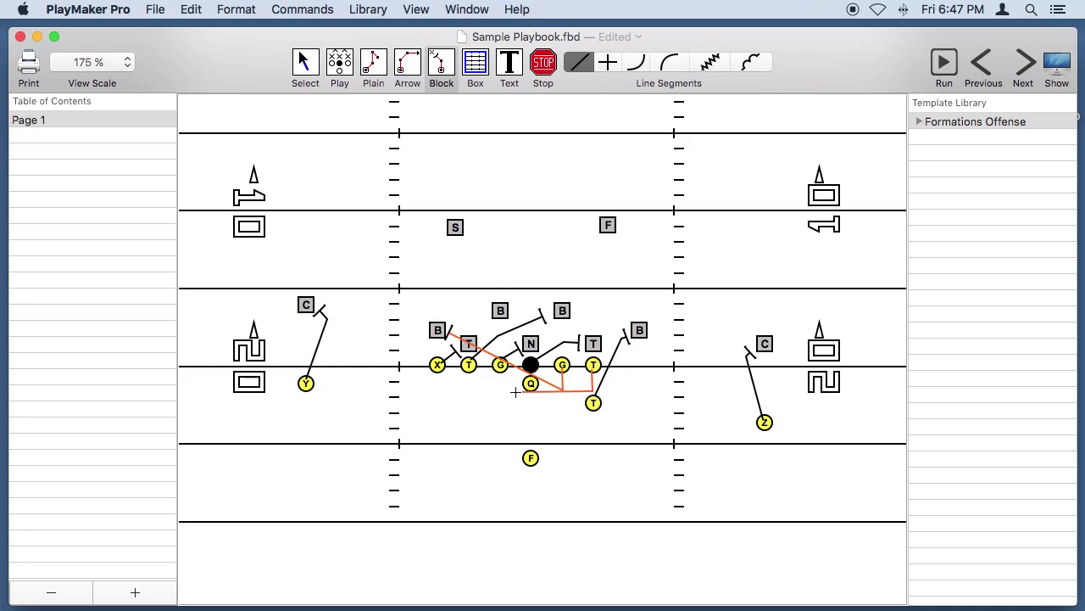
click(636, 62)
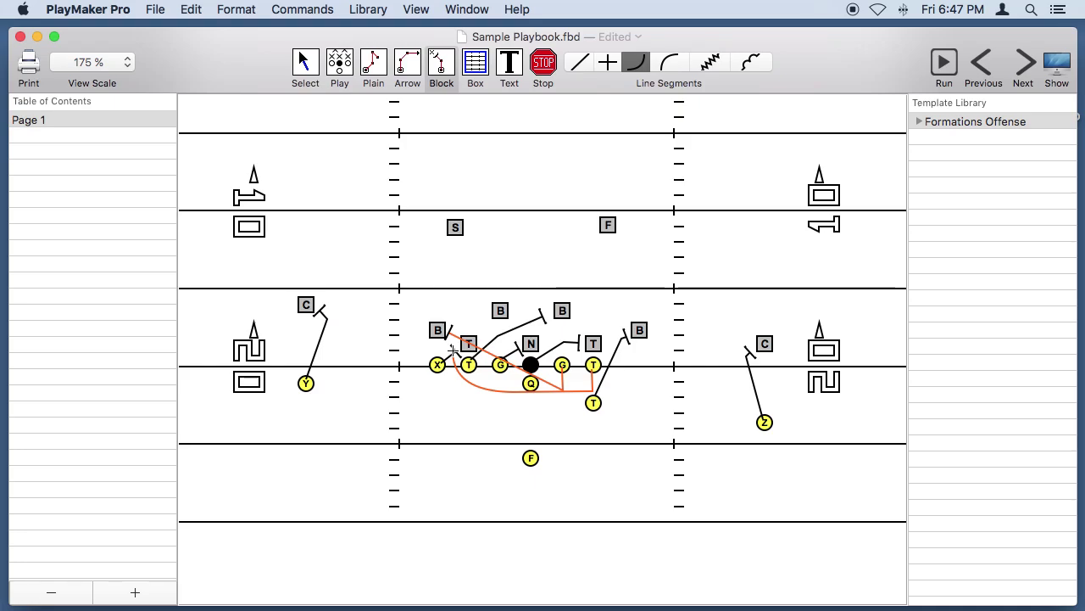
click(670, 63)
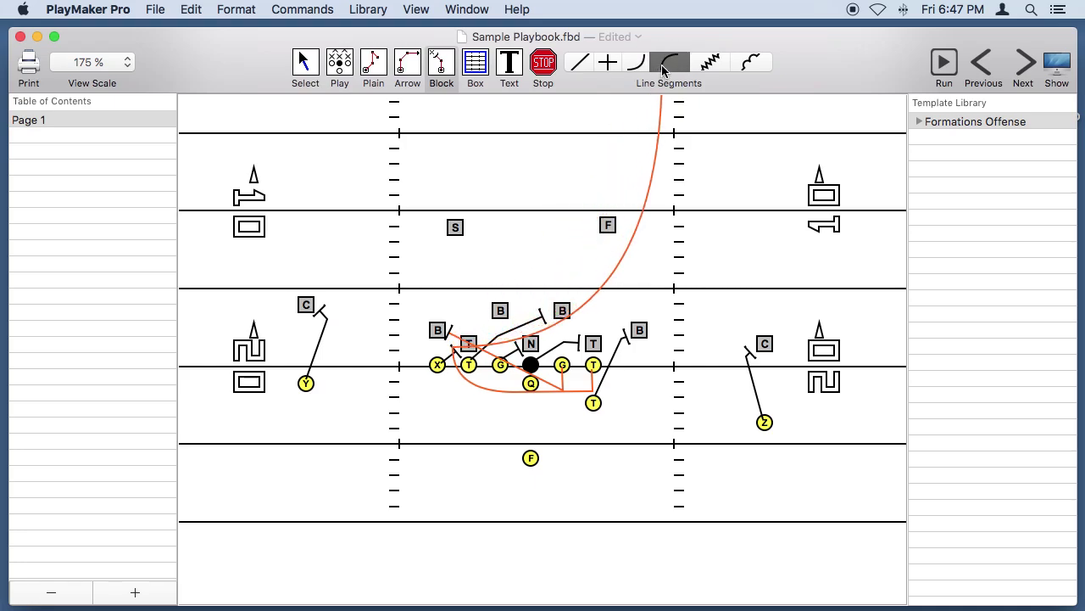
click(488, 310)
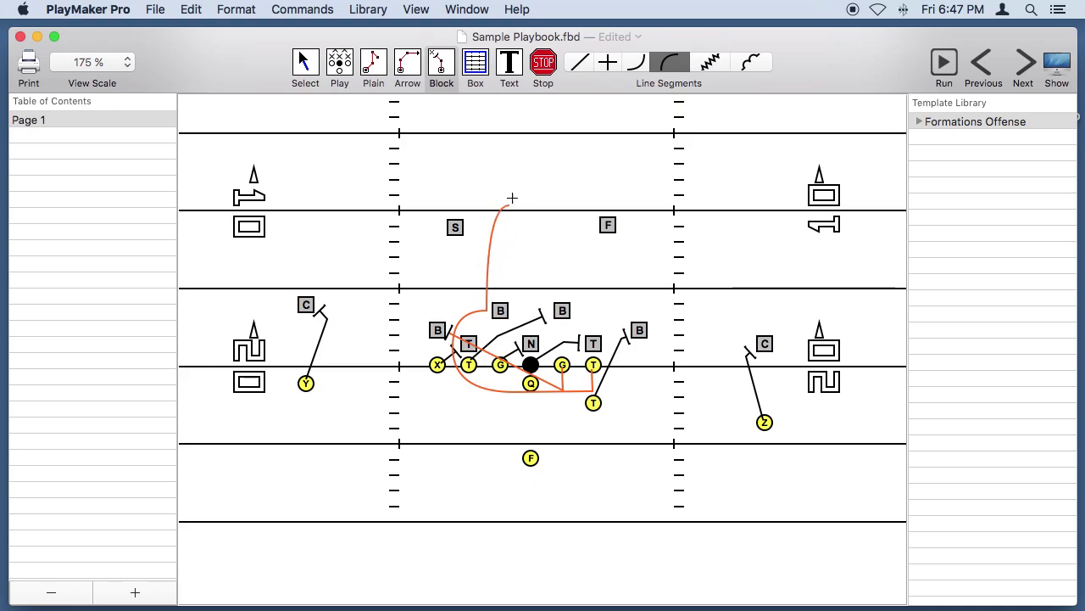
click(542, 63)
click(580, 63)
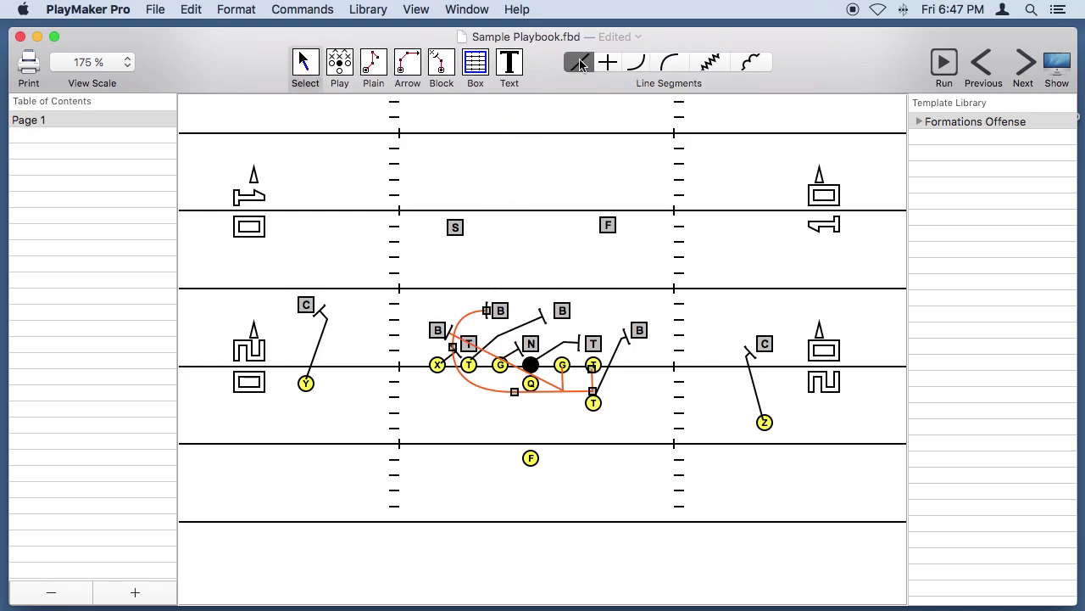
click(535, 150)
Step: Set the line colour to red and draw a plain line from Q down into the backfield
click(234, 9)
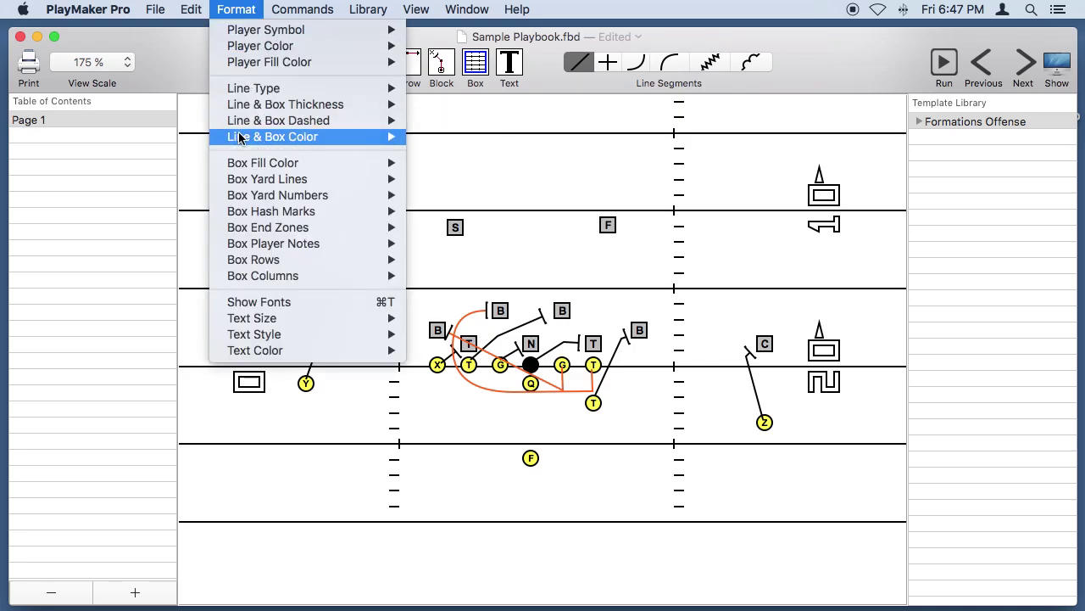
mouse_move(242, 136)
click(456, 153)
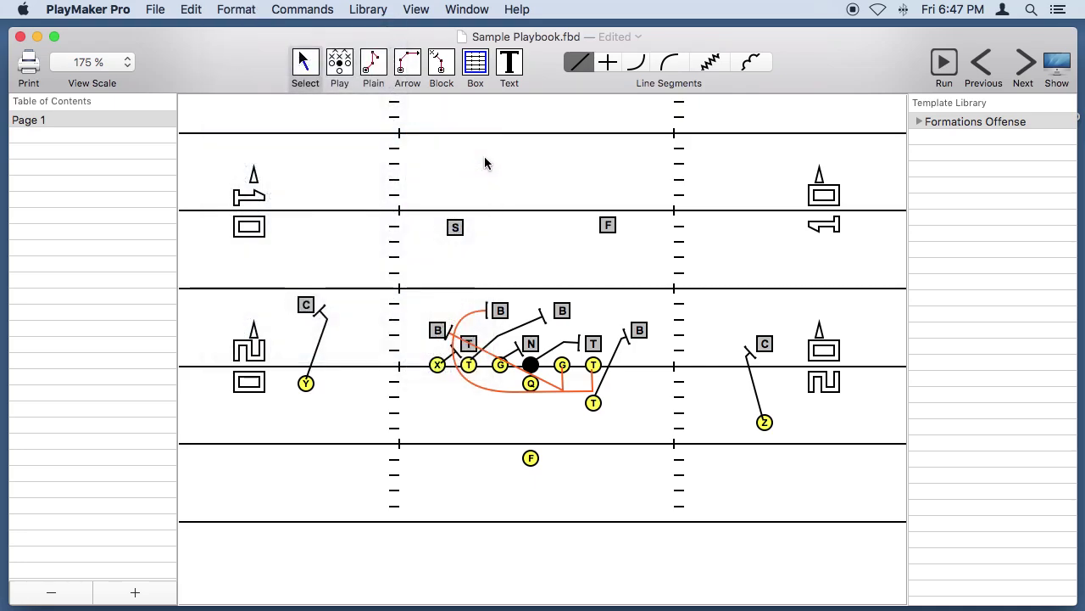
click(373, 64)
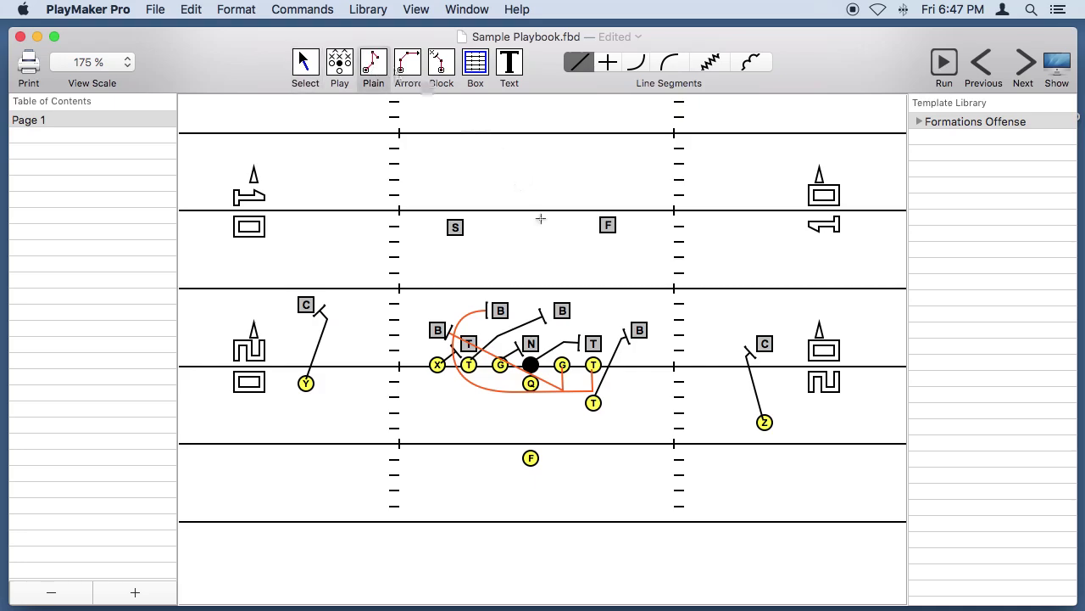
click(532, 385)
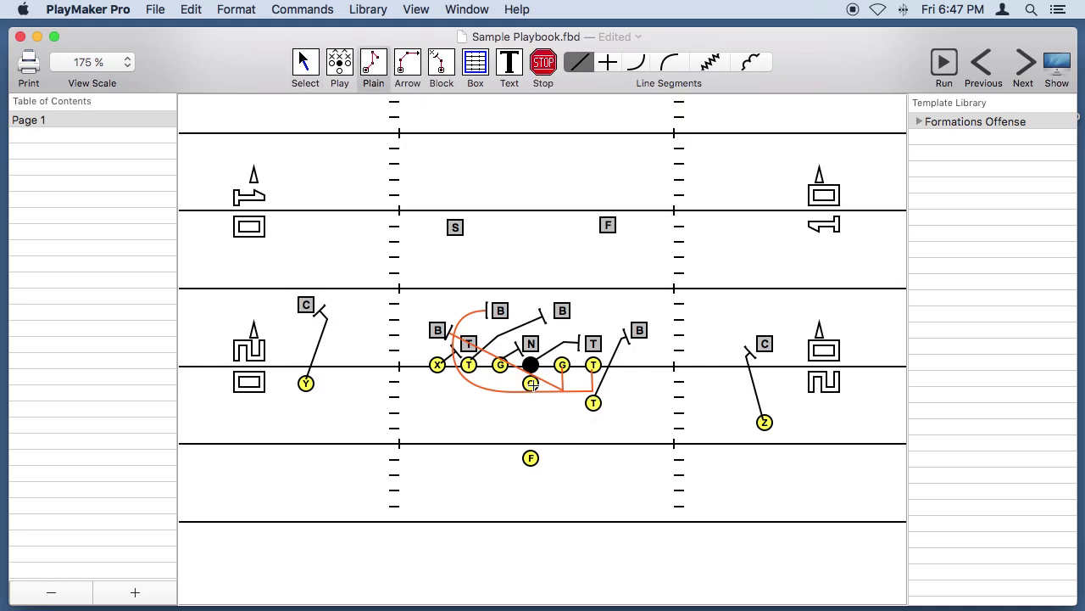
double_click(567, 428)
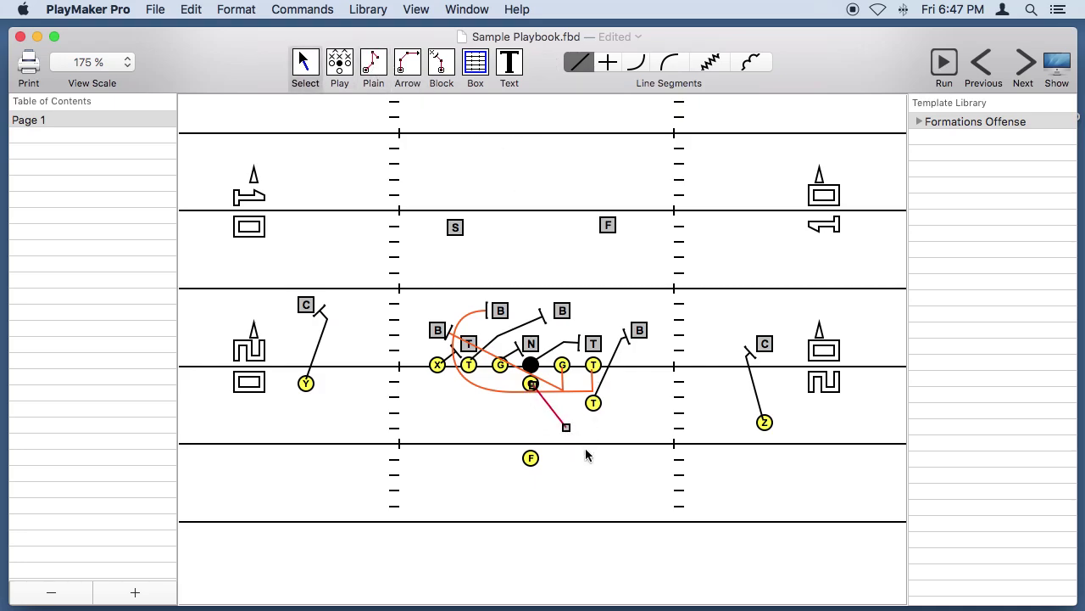
Step: Draw an arrow route from F that angles right, cuts left, and runs upfield toward S
click(408, 68)
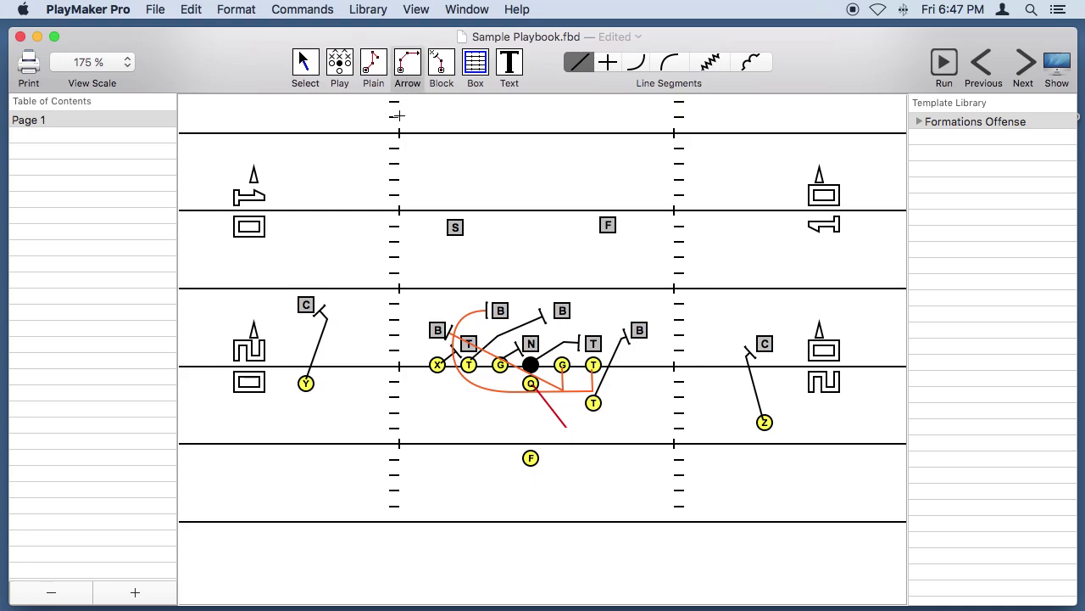
click(530, 458)
click(560, 431)
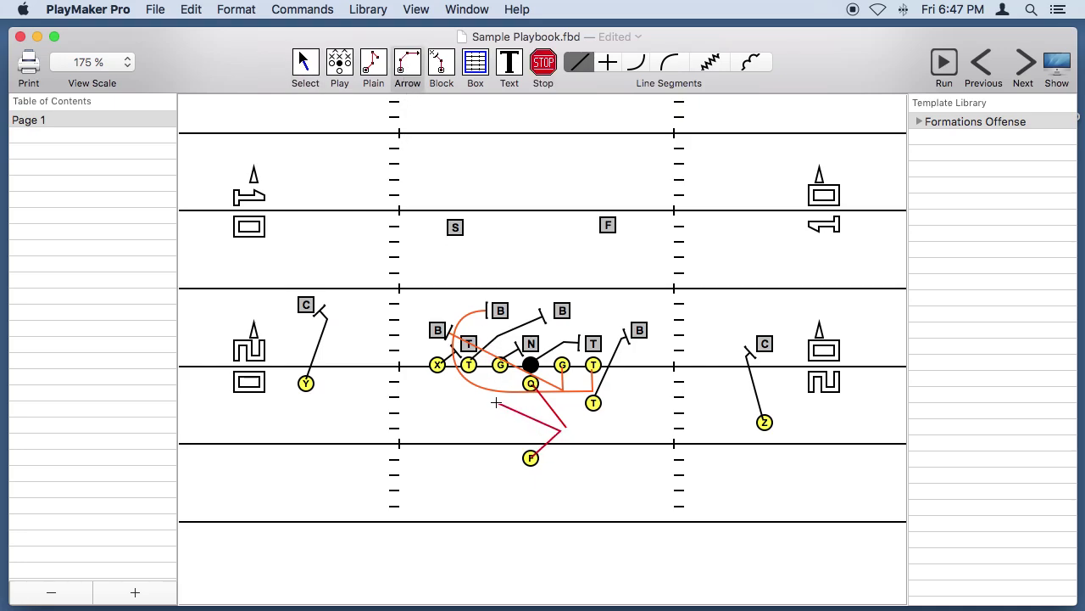
click(456, 378)
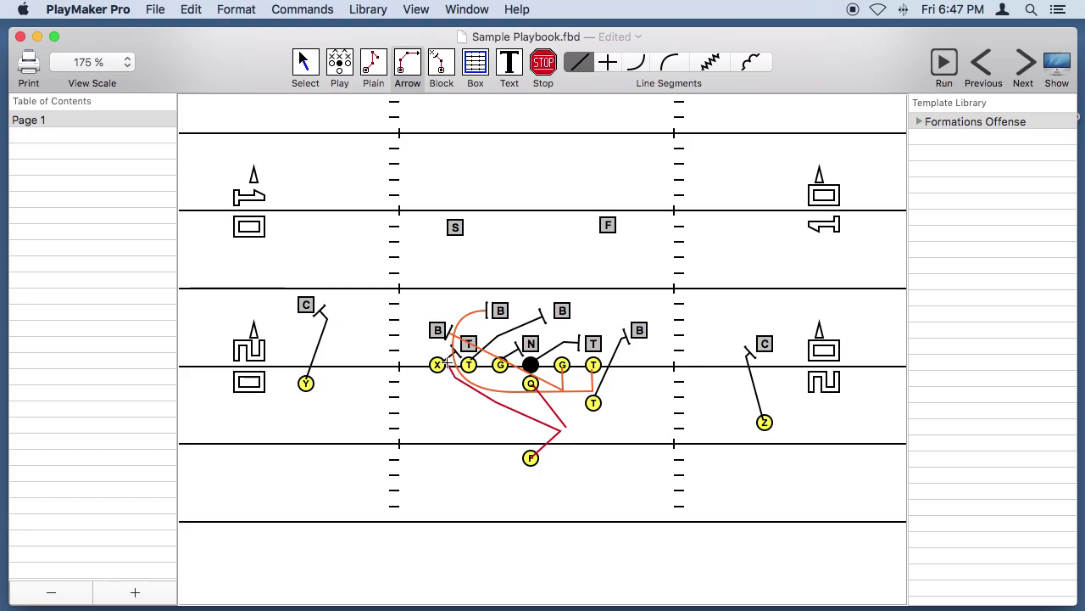
click(443, 303)
double_click(424, 244)
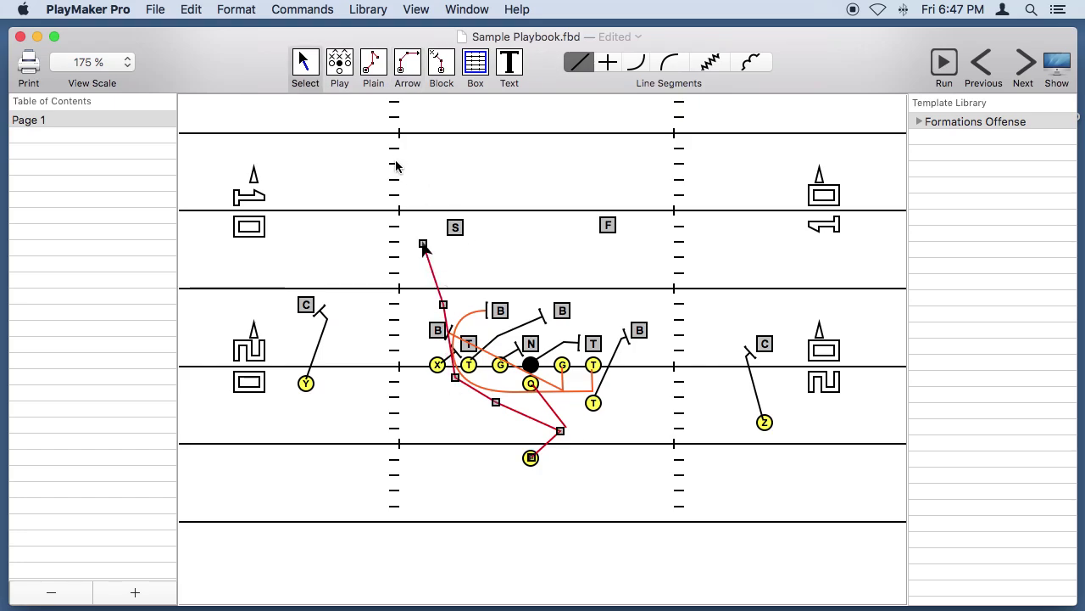
Step: Set the F route's line thickness to Medium
scroll(429, 268, down, 1)
click(225, 10)
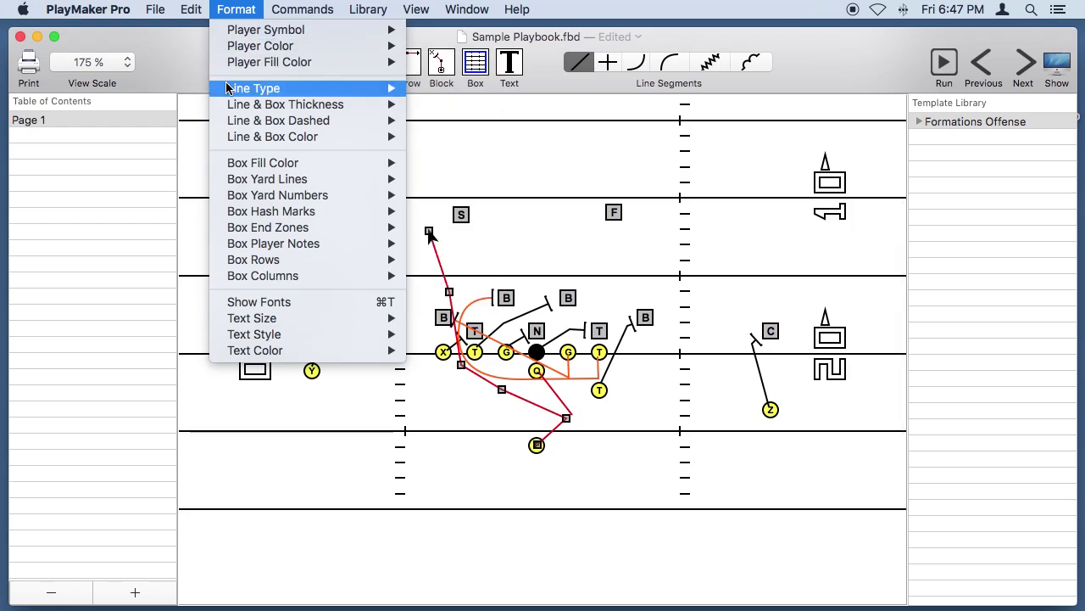
mouse_move(233, 104)
click(420, 125)
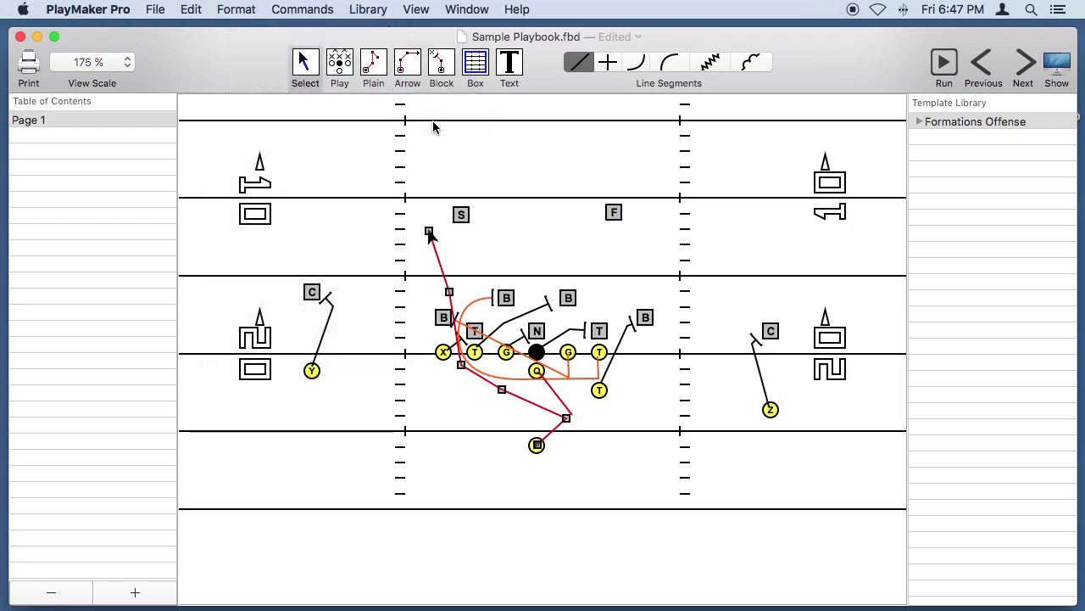
Step: Add a 'Counter Front' text title above the field and set its size to 36
scroll(434, 130, up, 8)
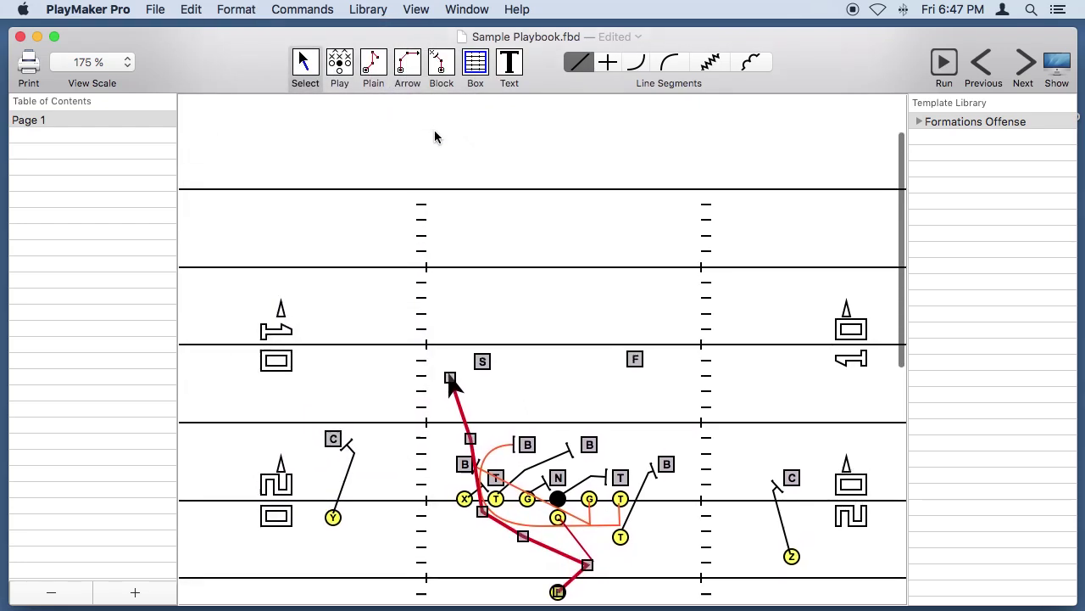
click(509, 64)
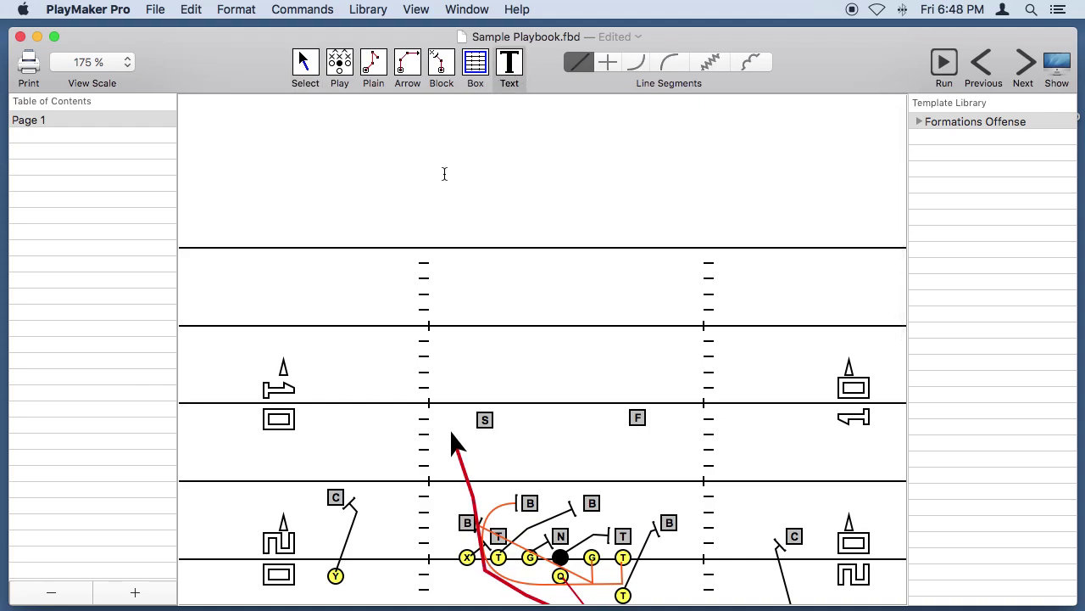
click(434, 153)
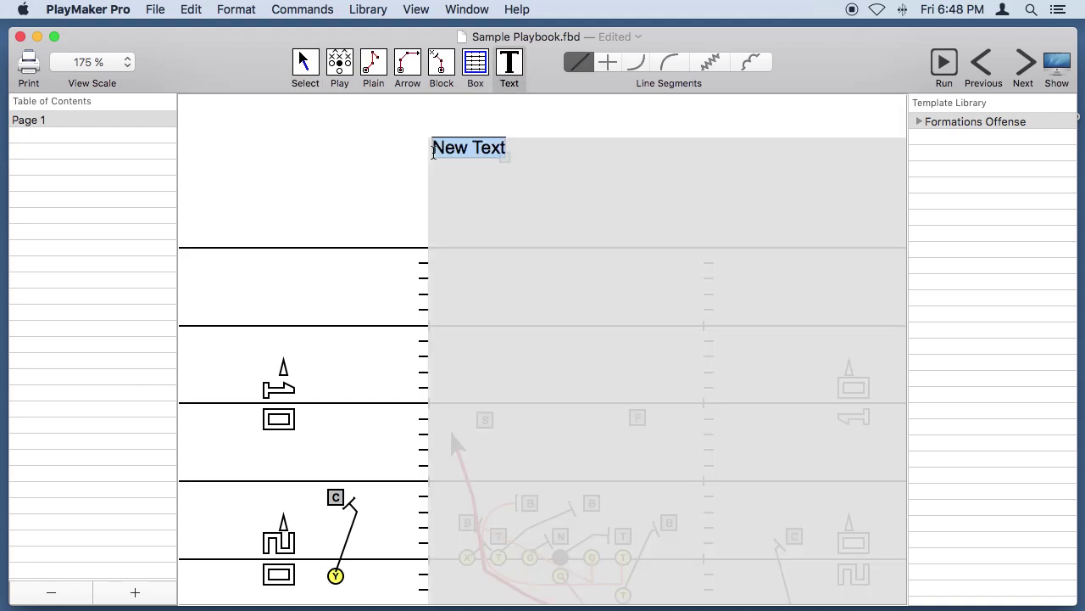
text(Counter Front)
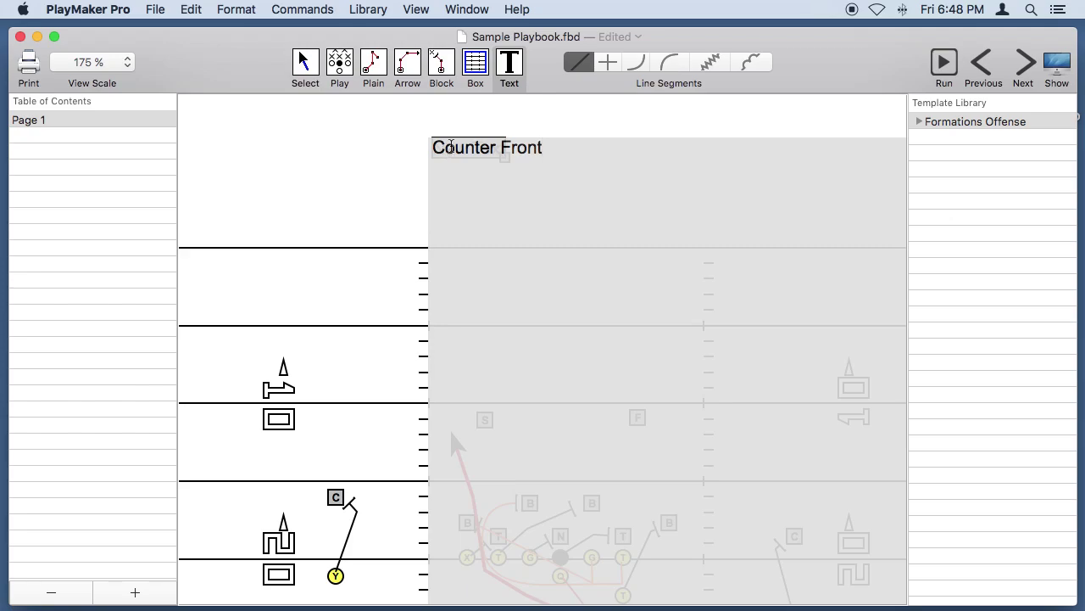
key(Escape)
right_click(501, 152)
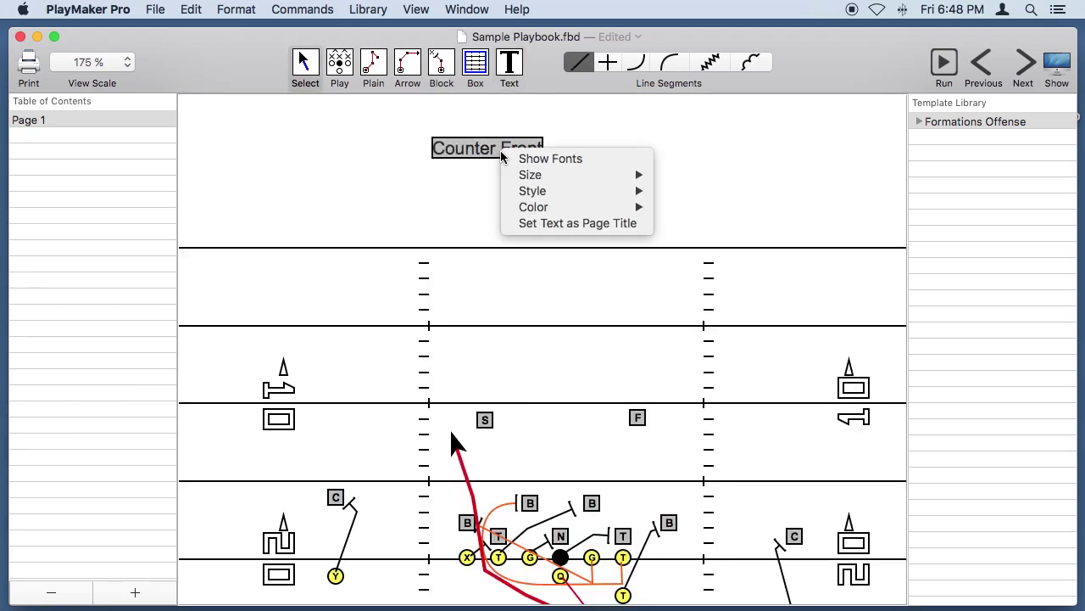
mouse_move(530, 175)
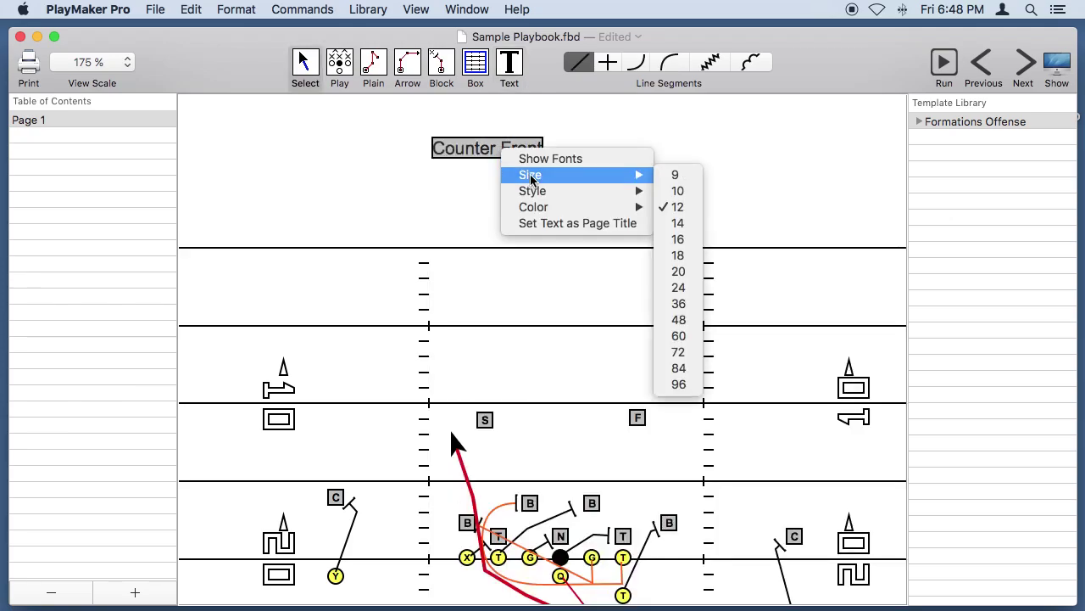
click(678, 304)
Step: Change the title font to Marker Felt Wide and centre it above the field
right_click(537, 176)
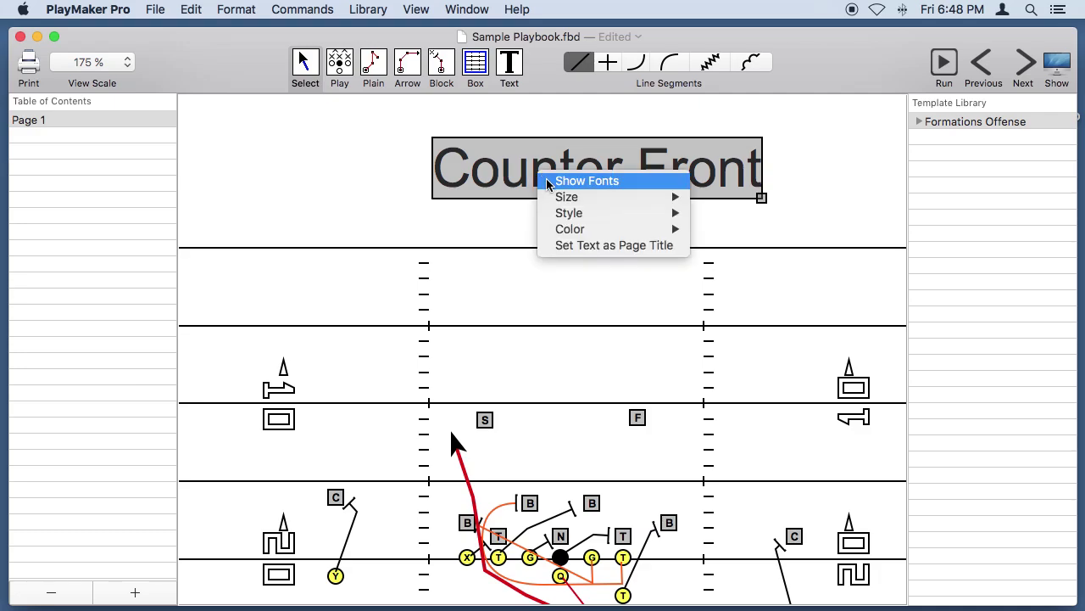
click(548, 182)
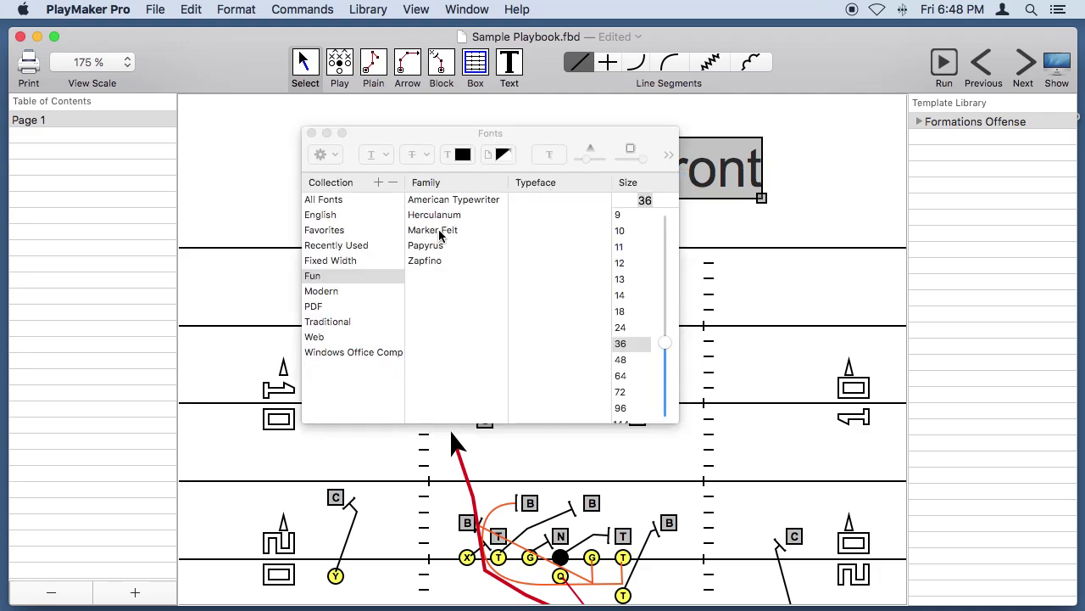
click(438, 234)
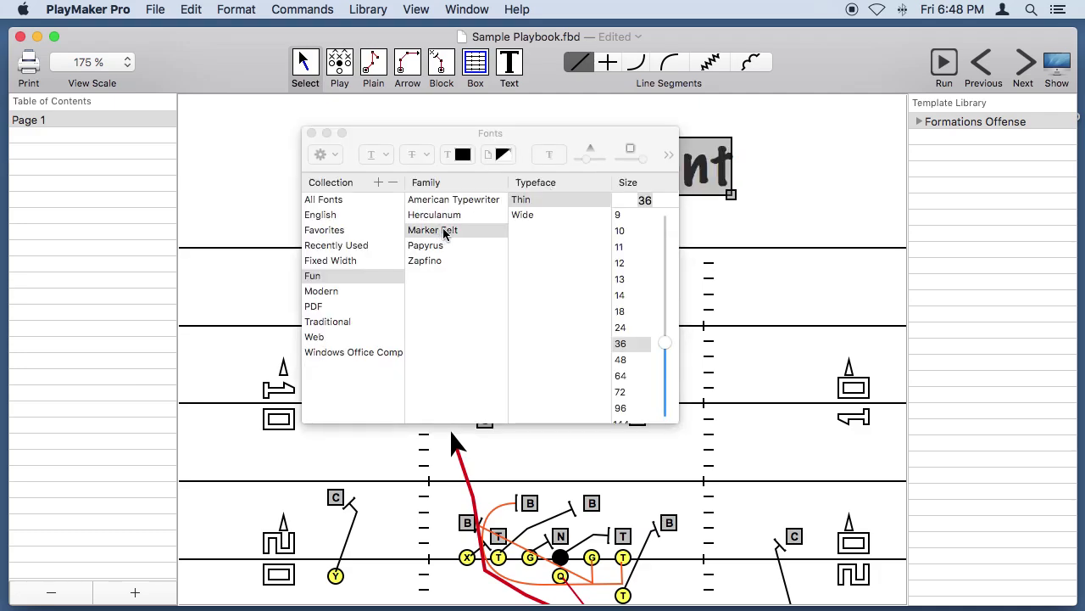
click(530, 217)
click(312, 134)
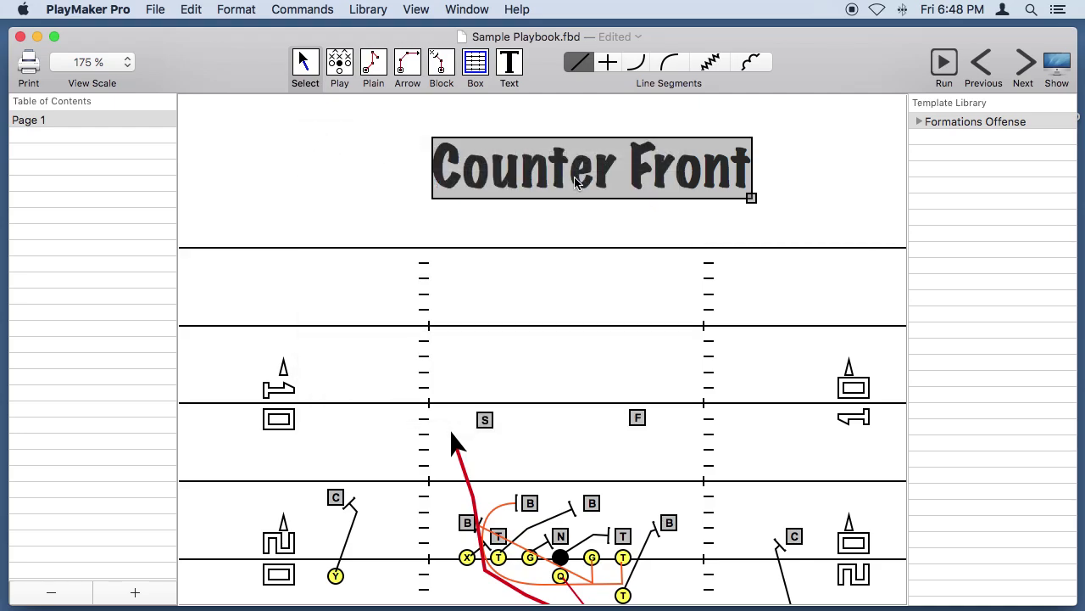
drag(613, 181, 586, 176)
click(566, 227)
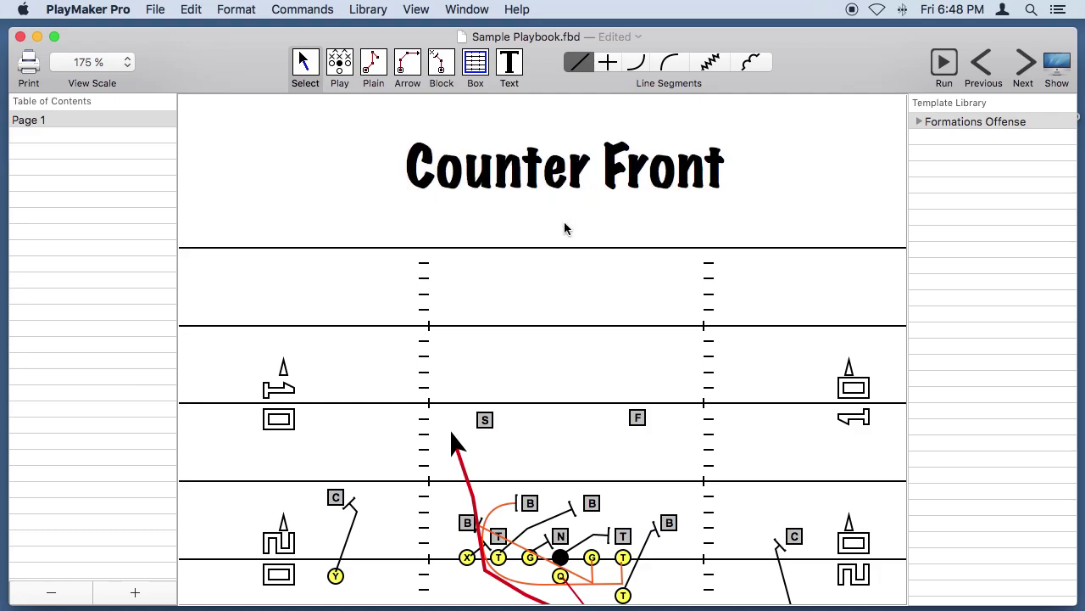
Step: Set the field box fill colour to Green so the yard lines show white
scroll(562, 243, up, 2)
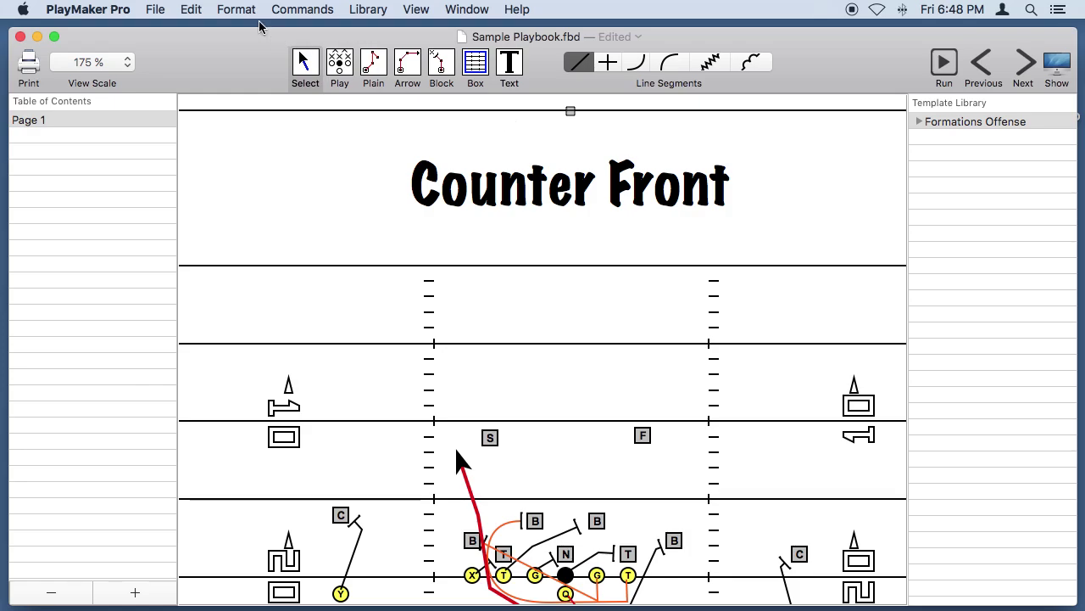
click(234, 10)
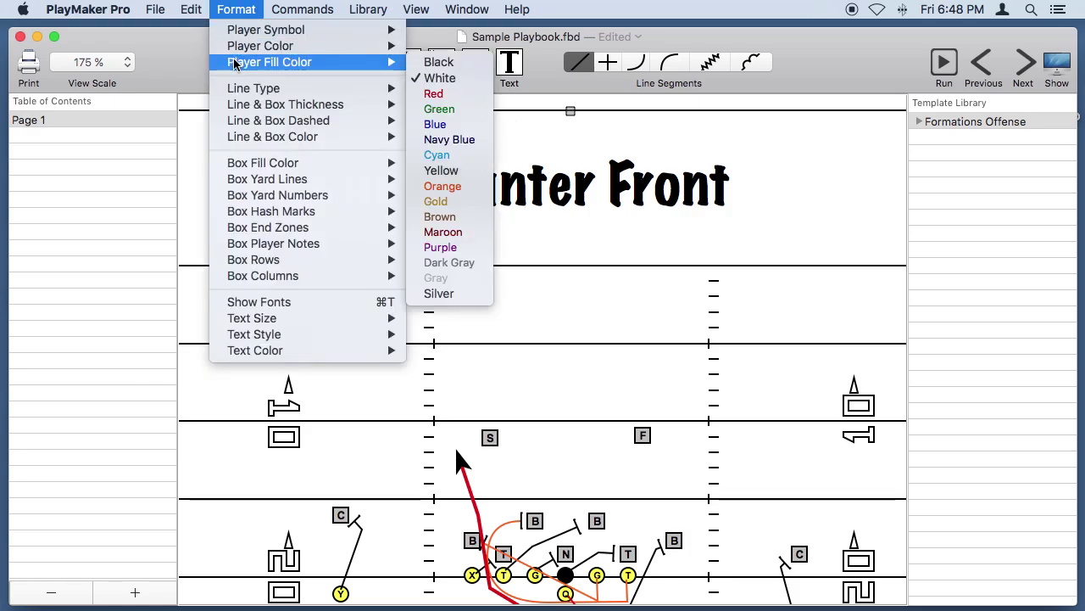
mouse_move(226, 166)
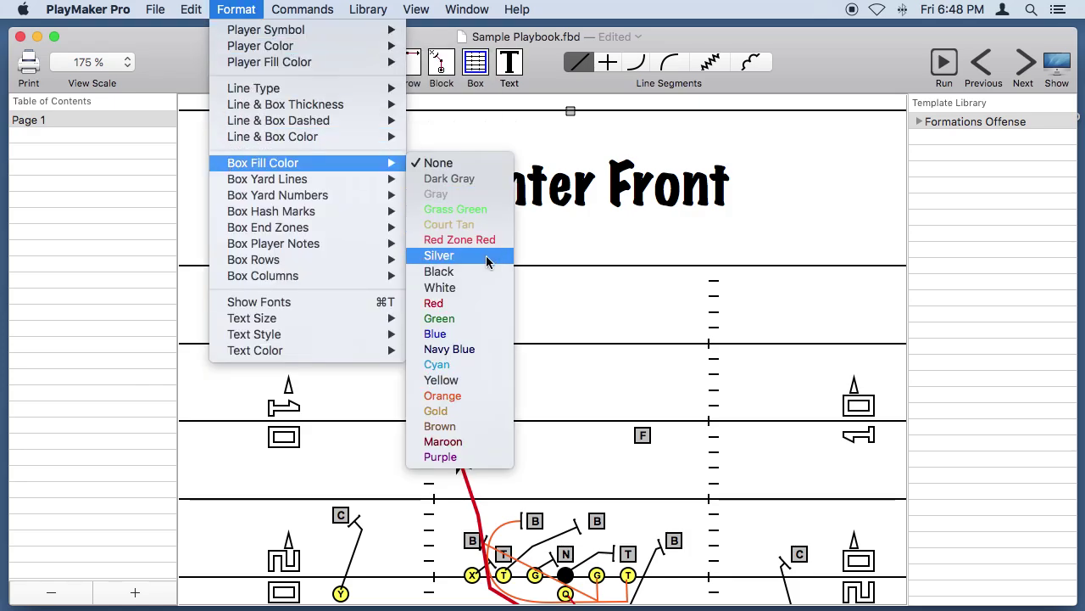
click(458, 318)
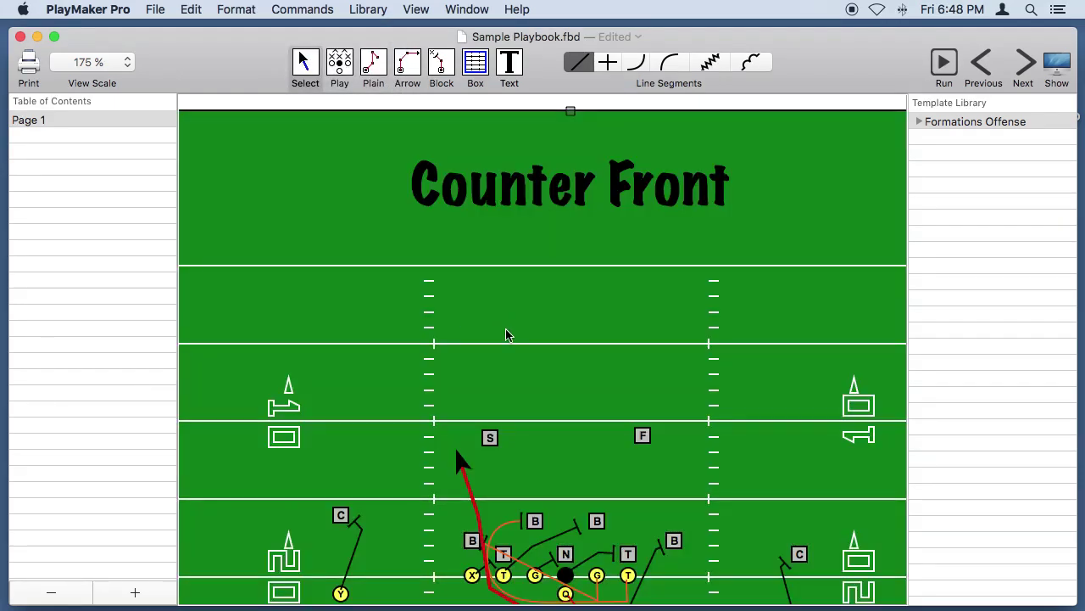
Step: Set the view scale to 125% and run the play animation
click(95, 63)
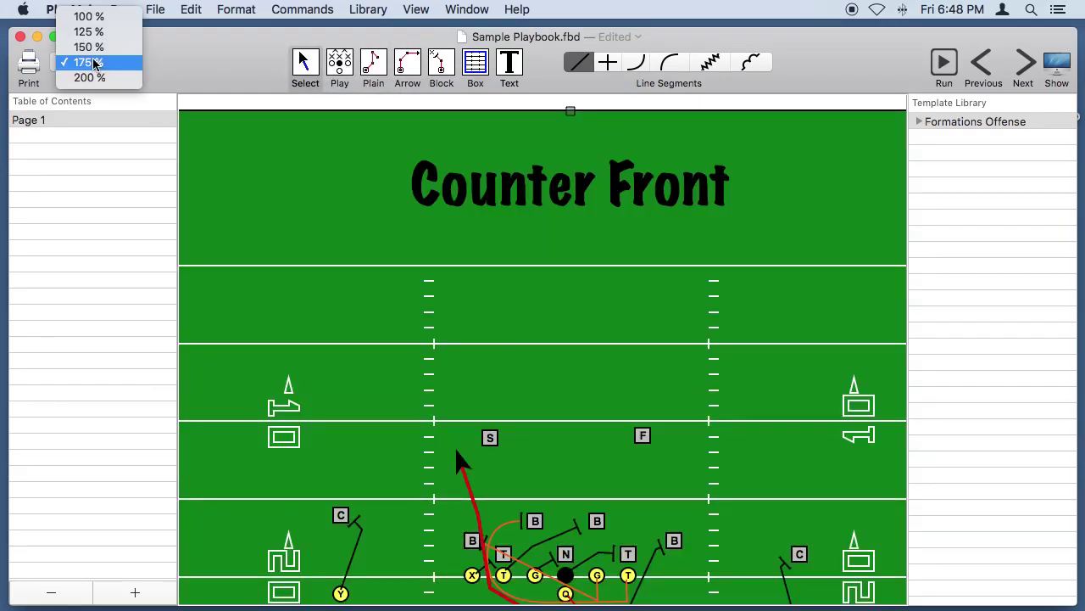
click(89, 32)
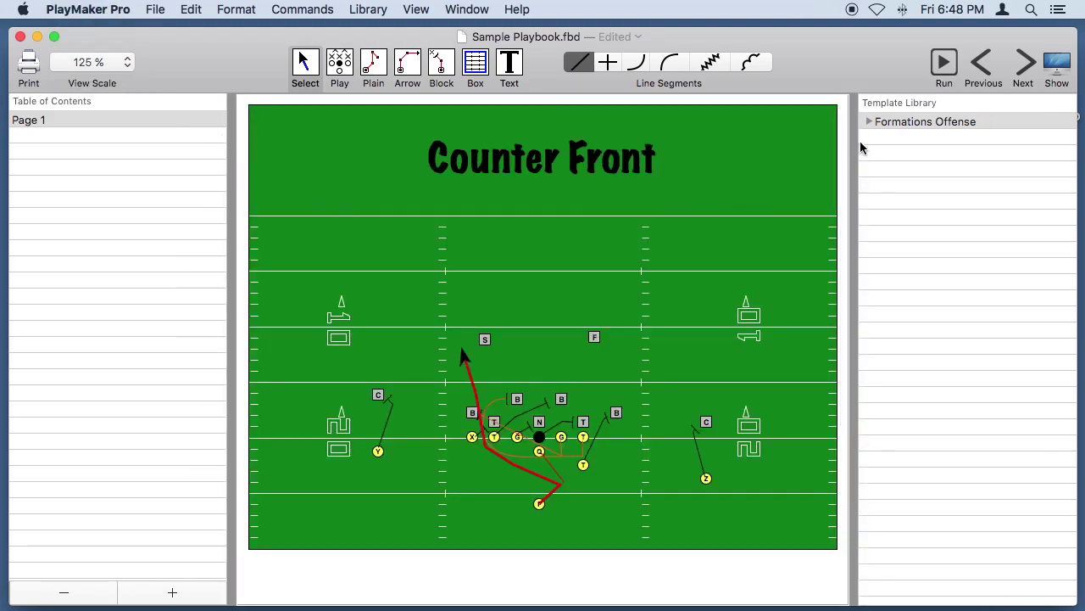
click(943, 63)
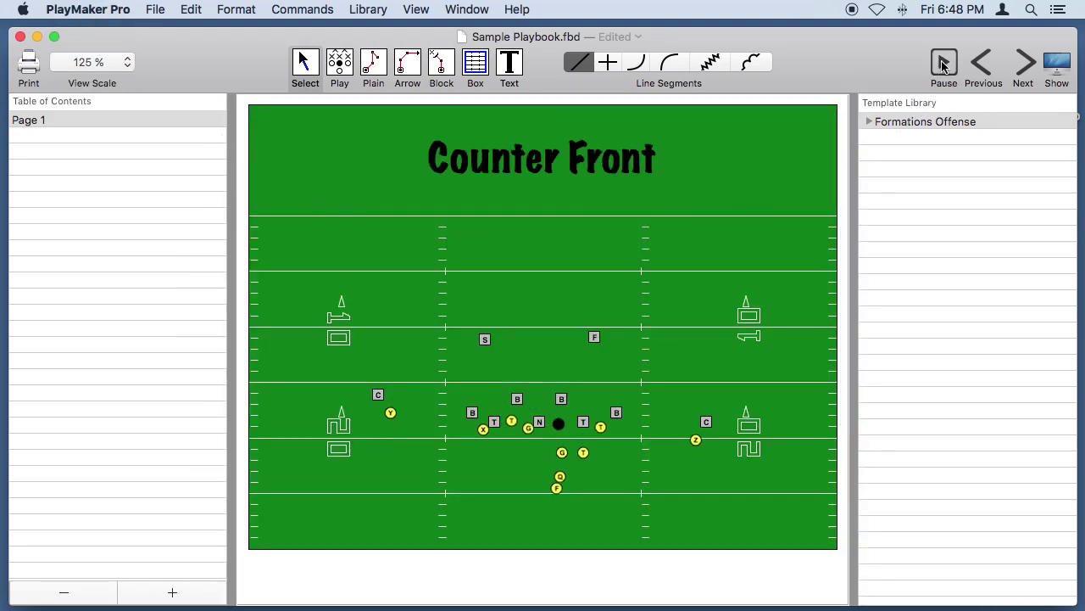